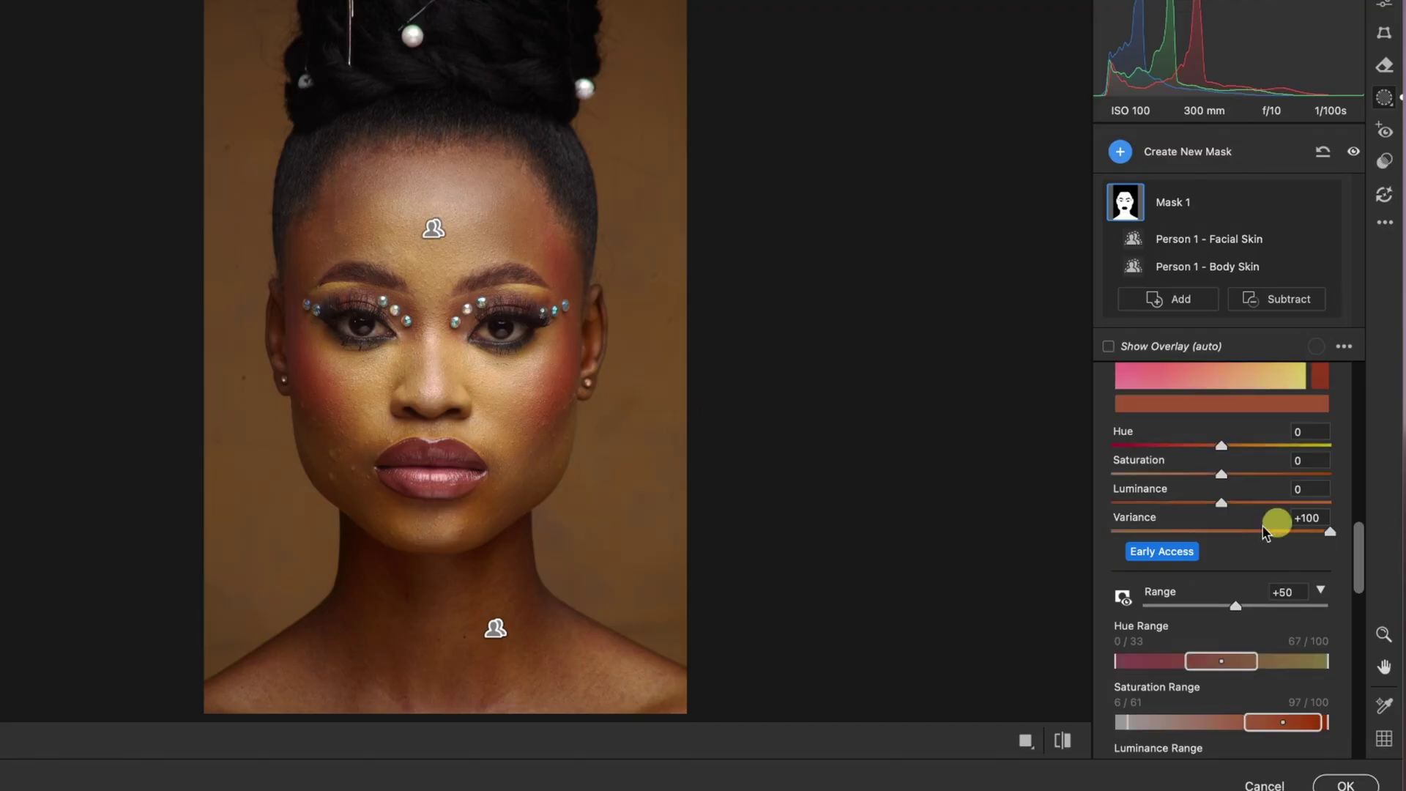
Step: Adjust the sampled backdrop colour's variance and reset its luminance to zero
drag(1274, 528, 1166, 538)
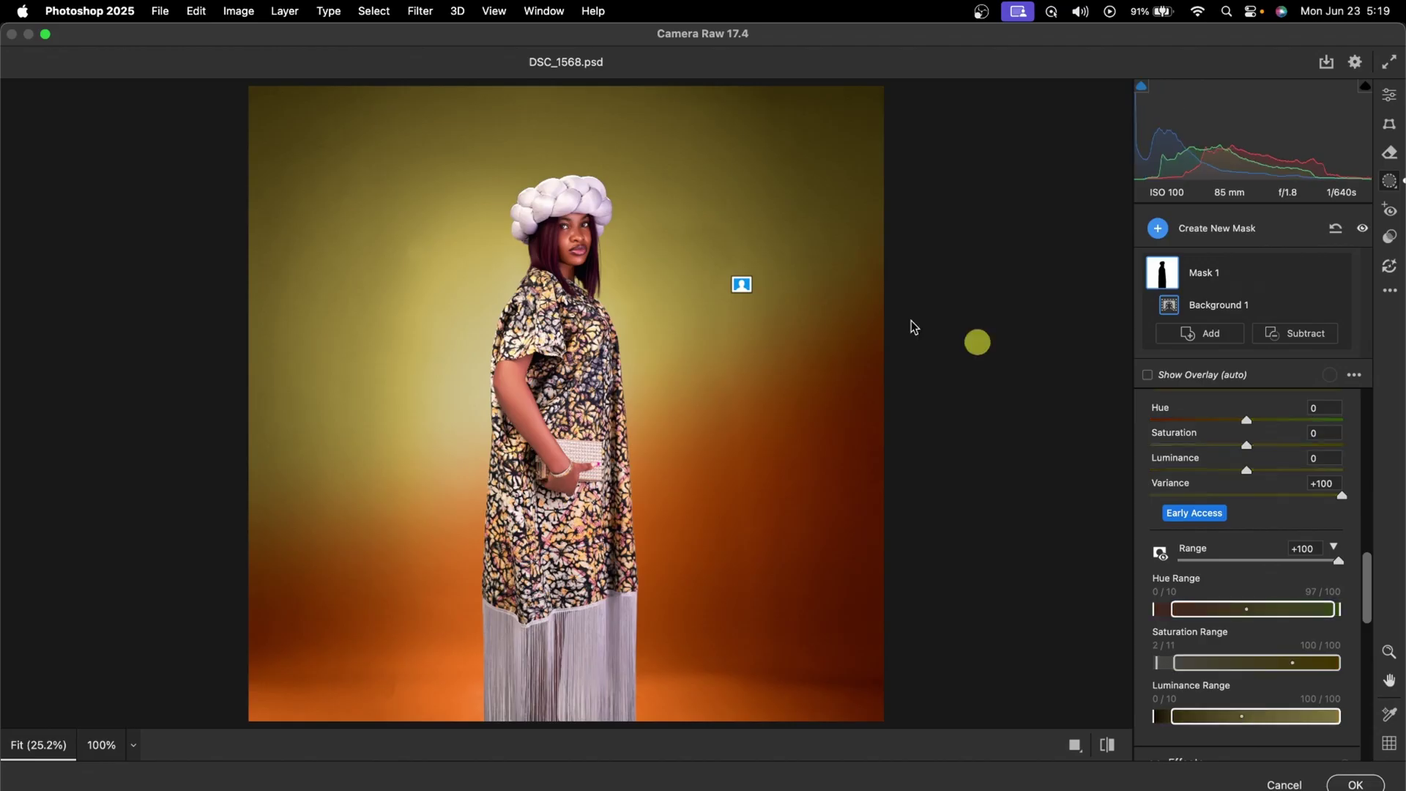
drag(1341, 496, 1157, 496)
drag(1247, 469, 1281, 474)
double_click(1280, 472)
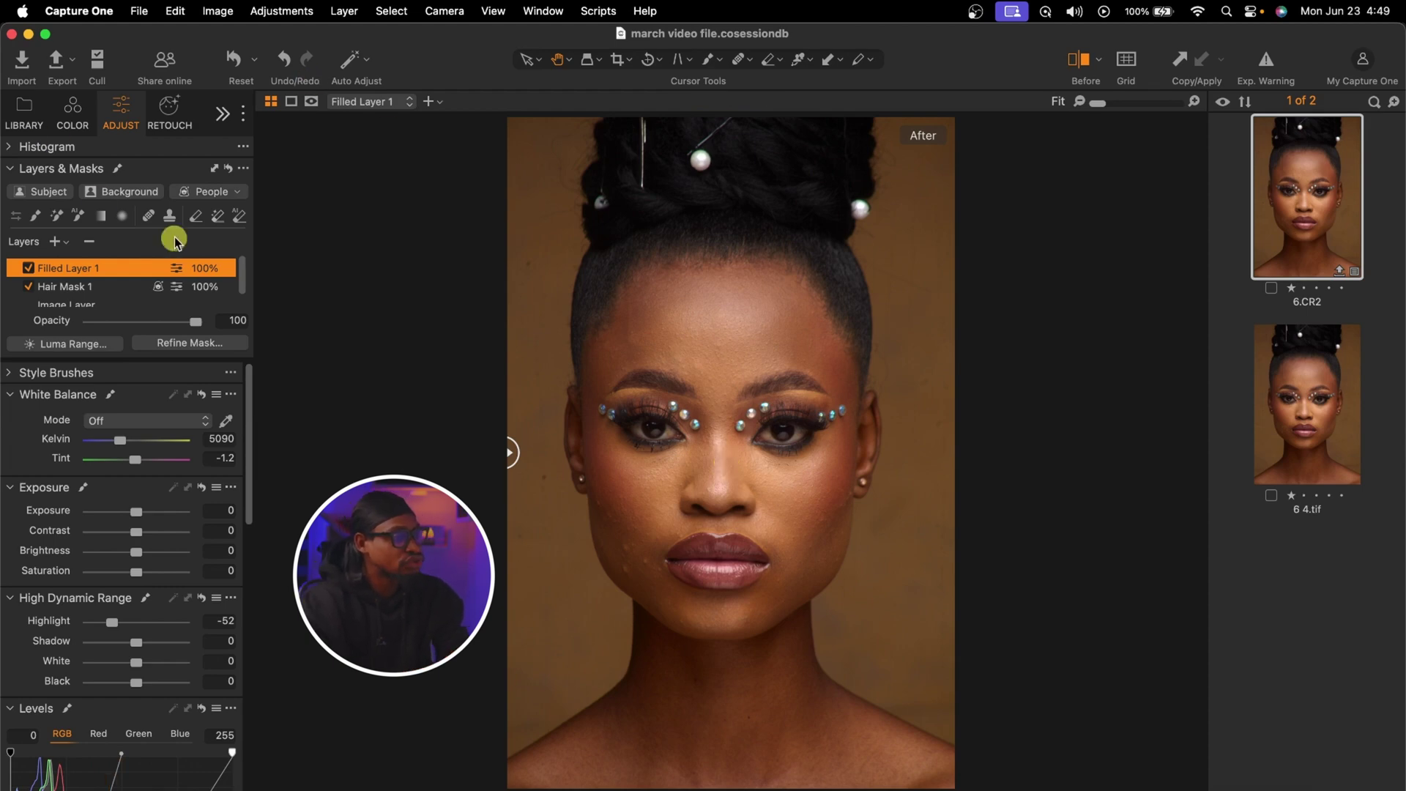
Step: Create Skin Mask 1 from Face Skin and Body Skin and show it as a red overlay
click(235, 192)
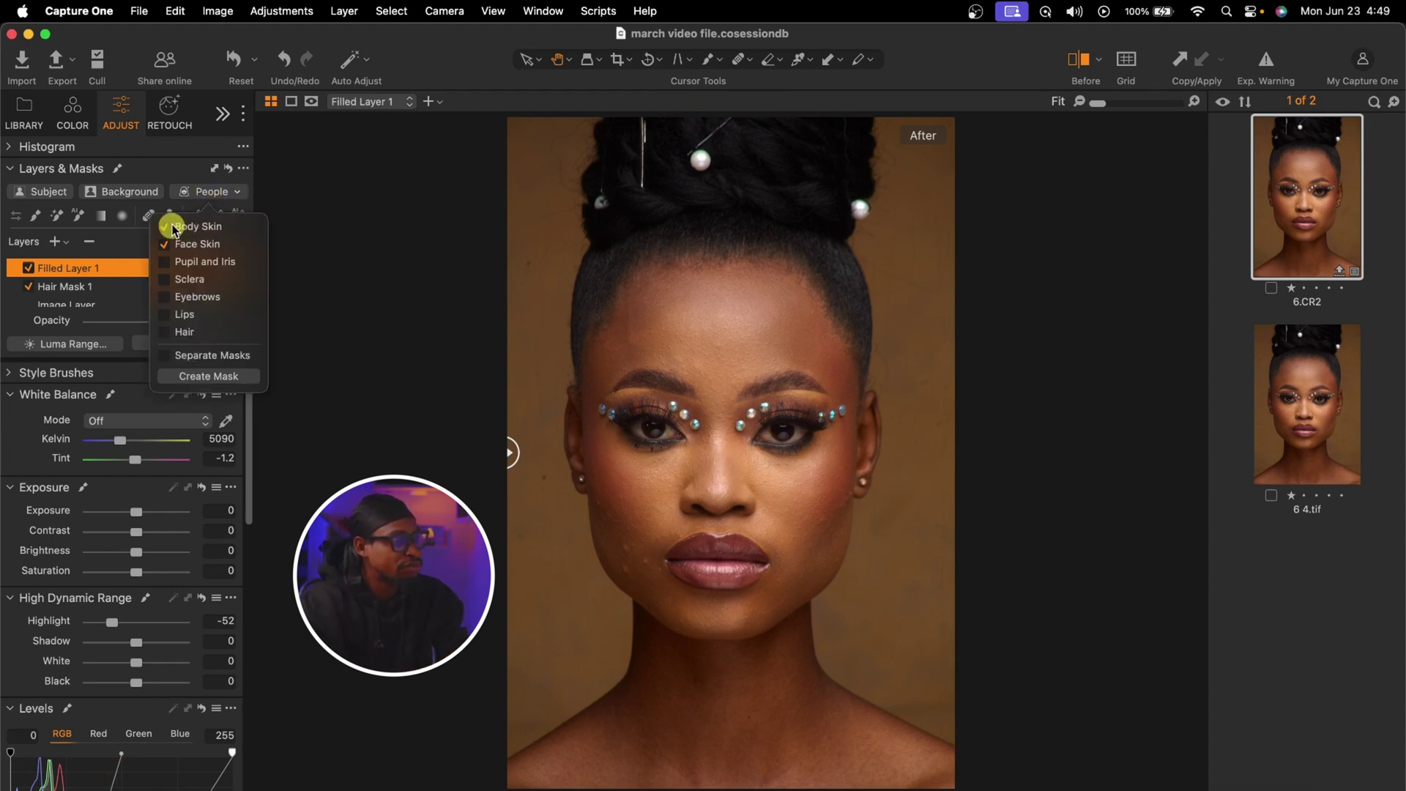
click(208, 377)
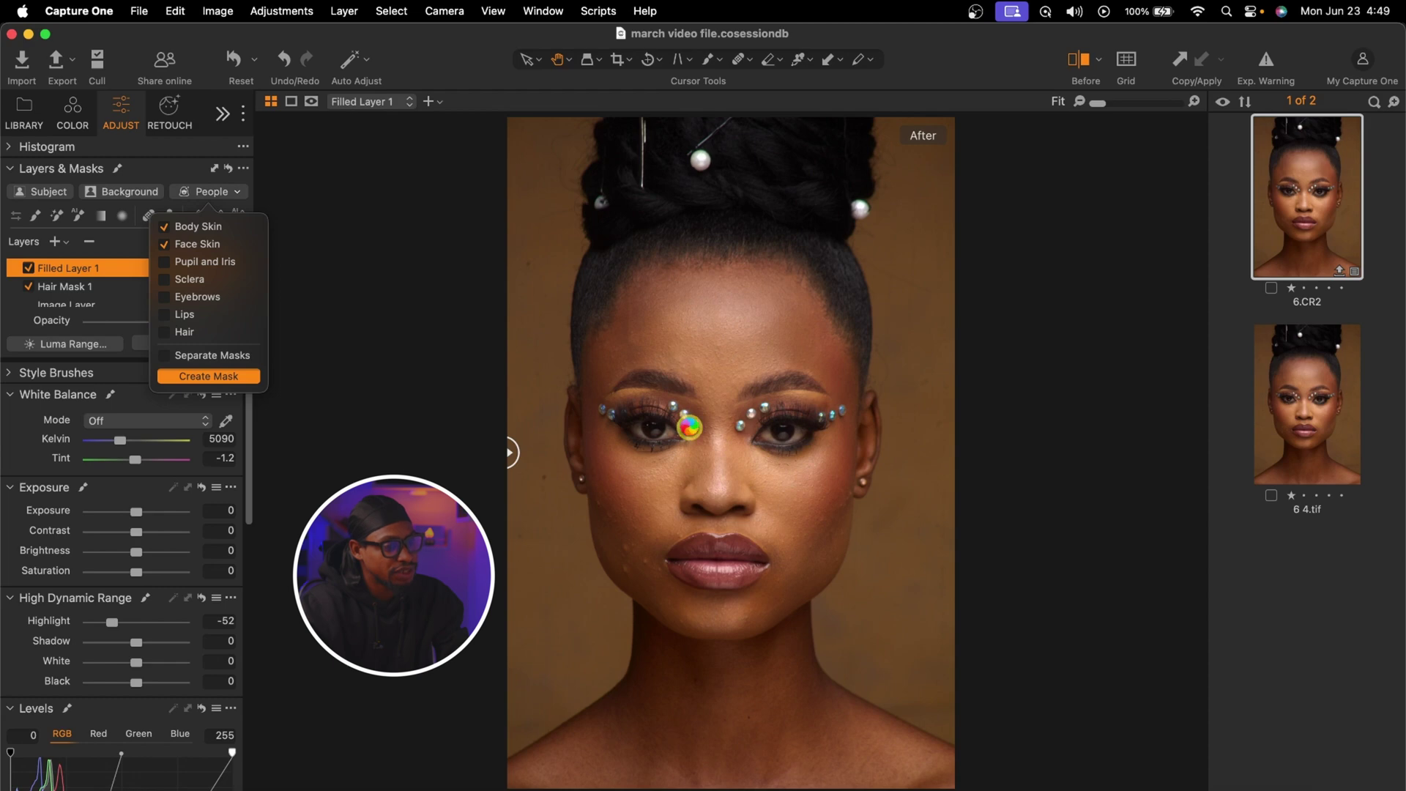
key(m)
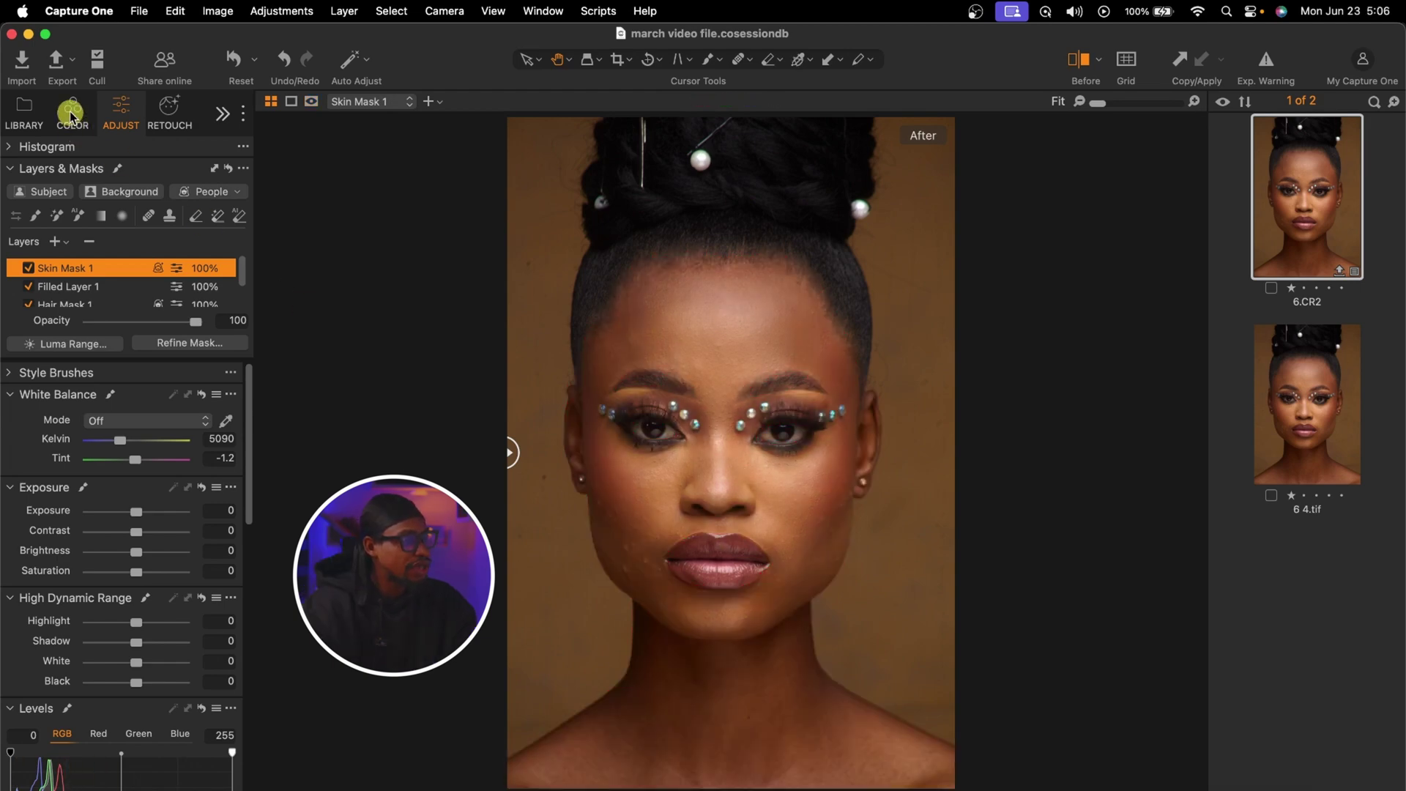
click(71, 115)
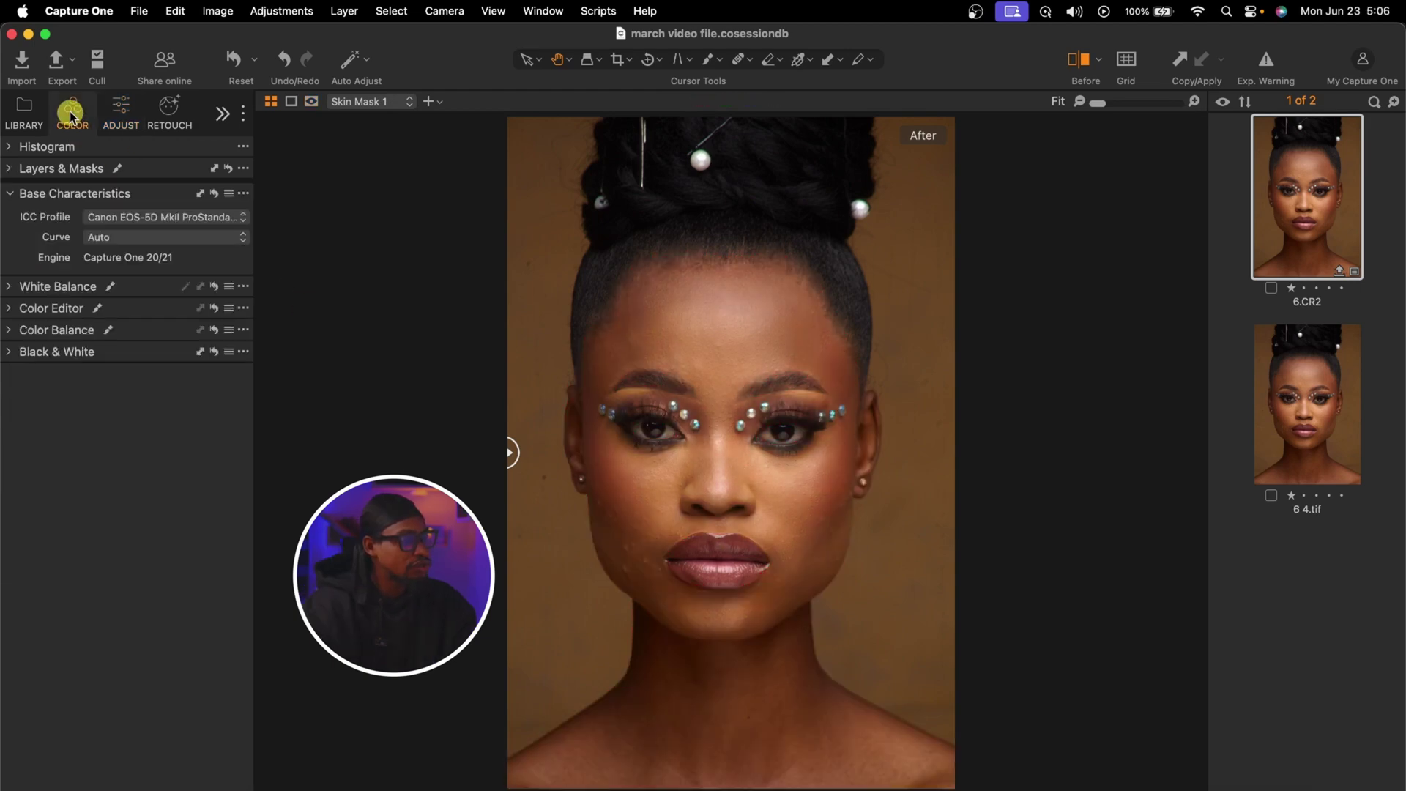
Step: Sample forehead skin in the Skin Tone editor and set Uniformity Hue 65.7, Saturation 67
click(10, 309)
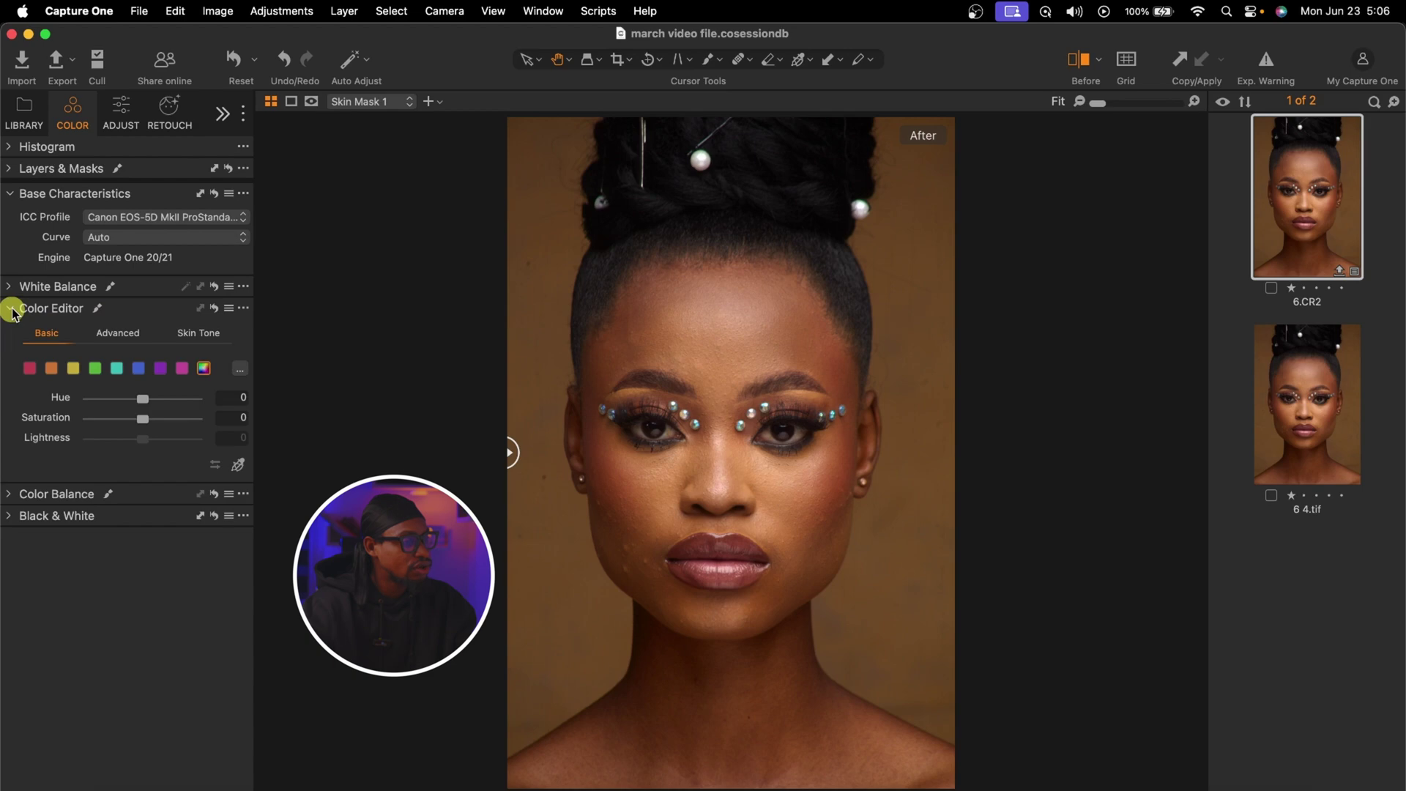
click(206, 334)
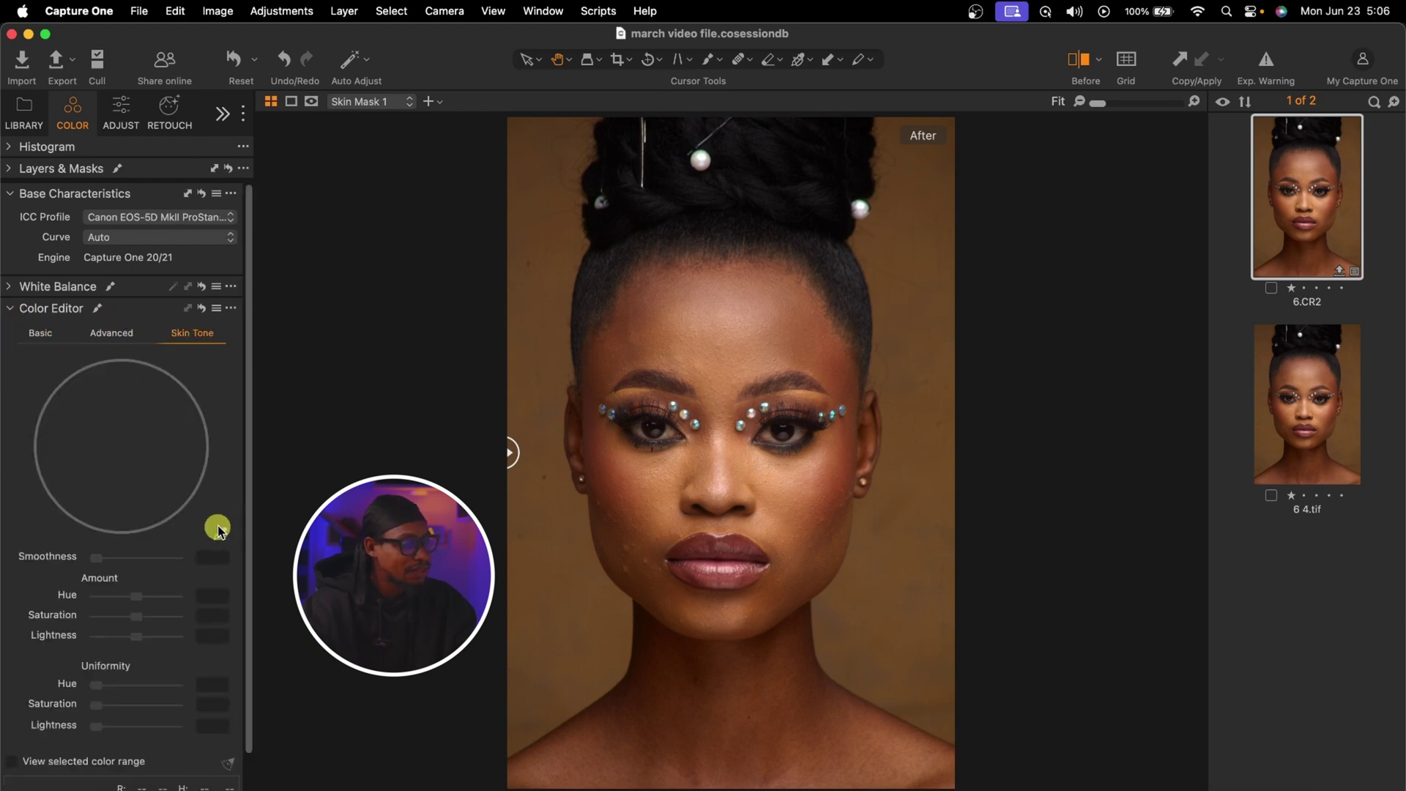
click(219, 533)
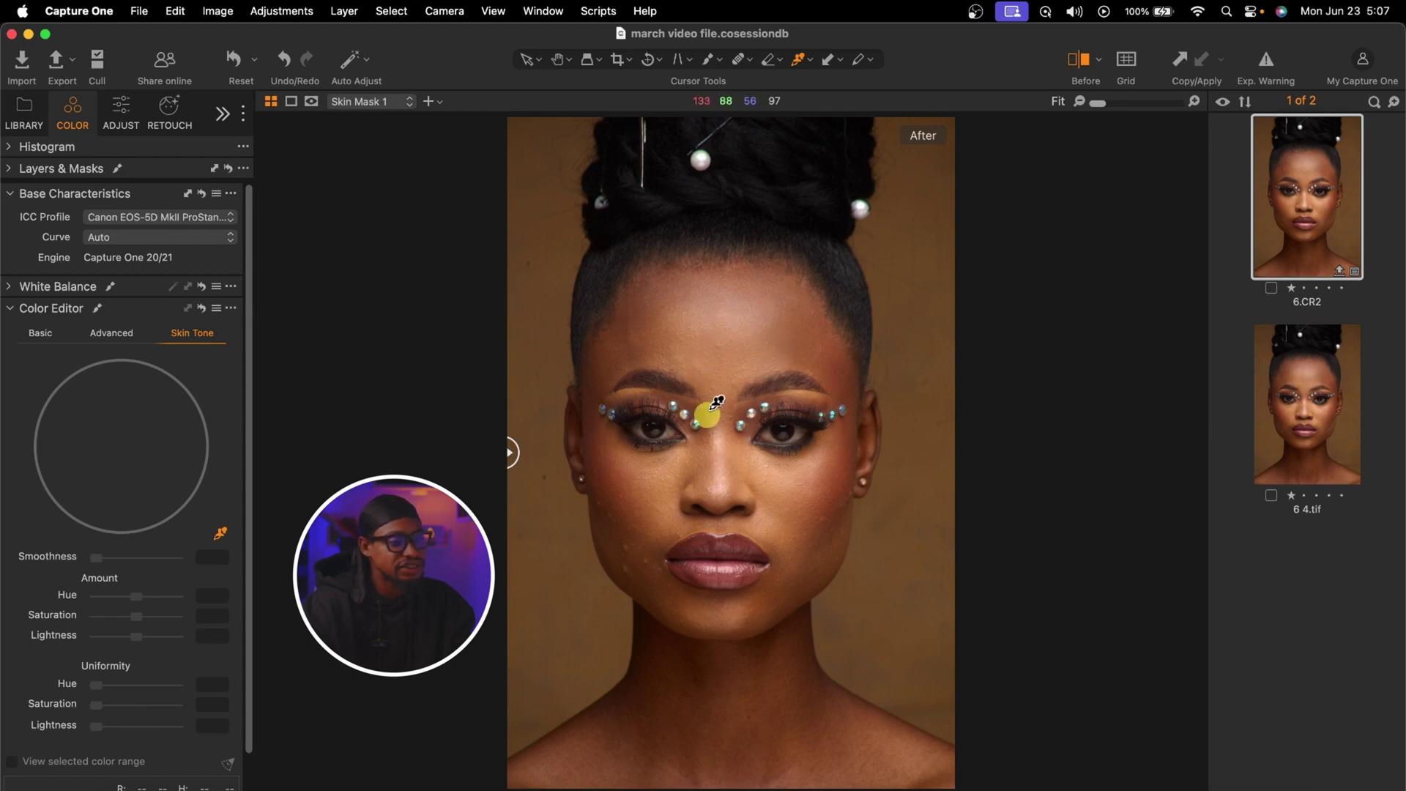
click(817, 323)
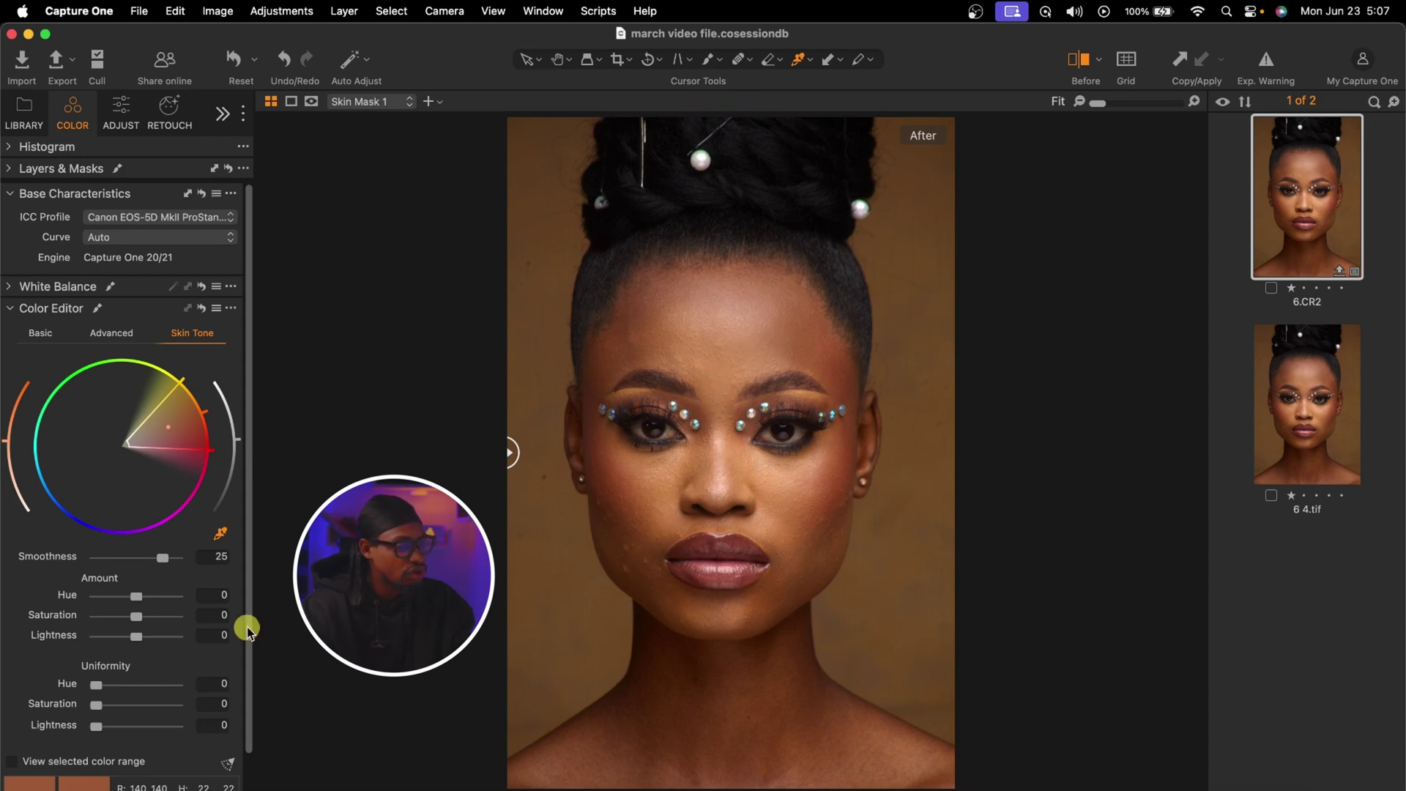
scroll(163, 655, down, 2)
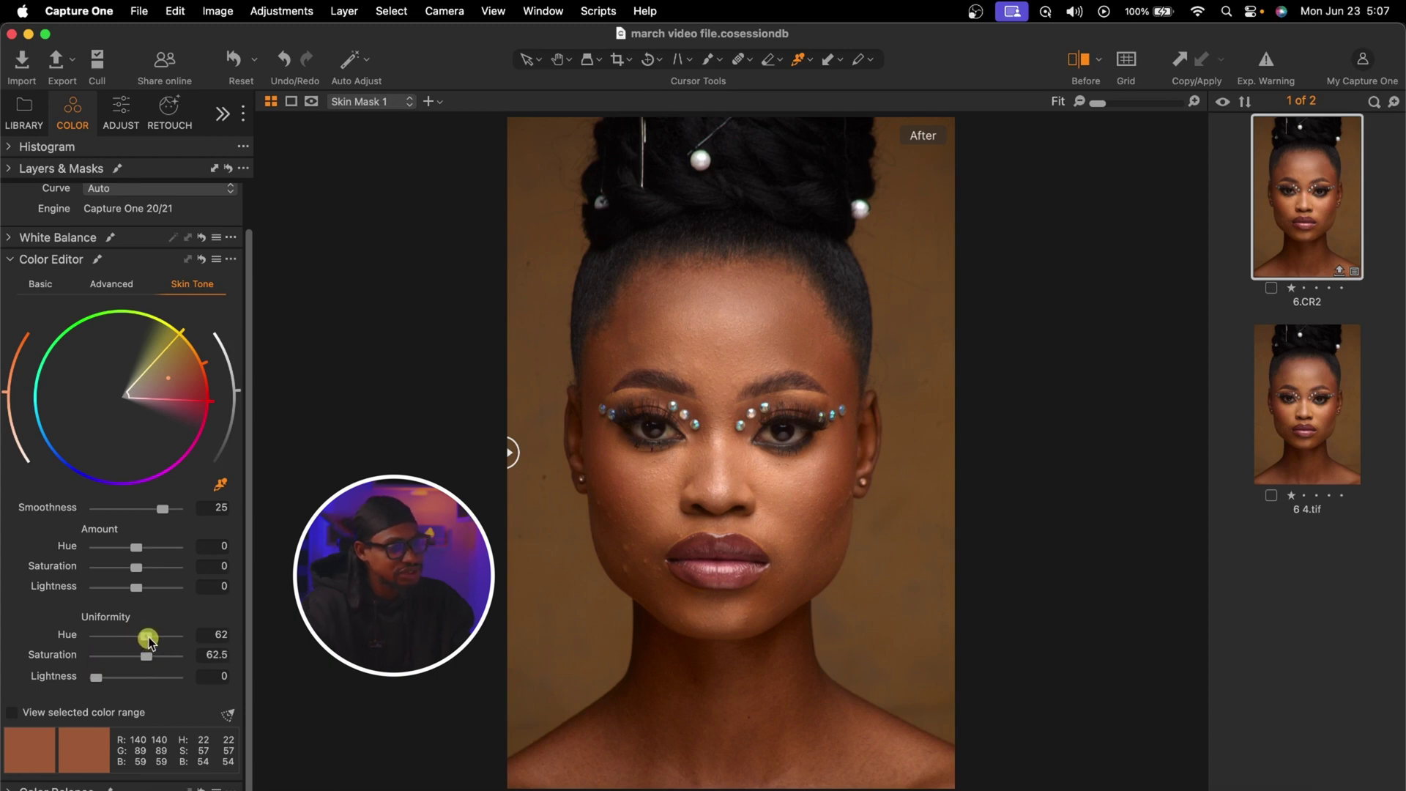
drag(154, 653, 150, 655)
scroll(758, 396, up, 3)
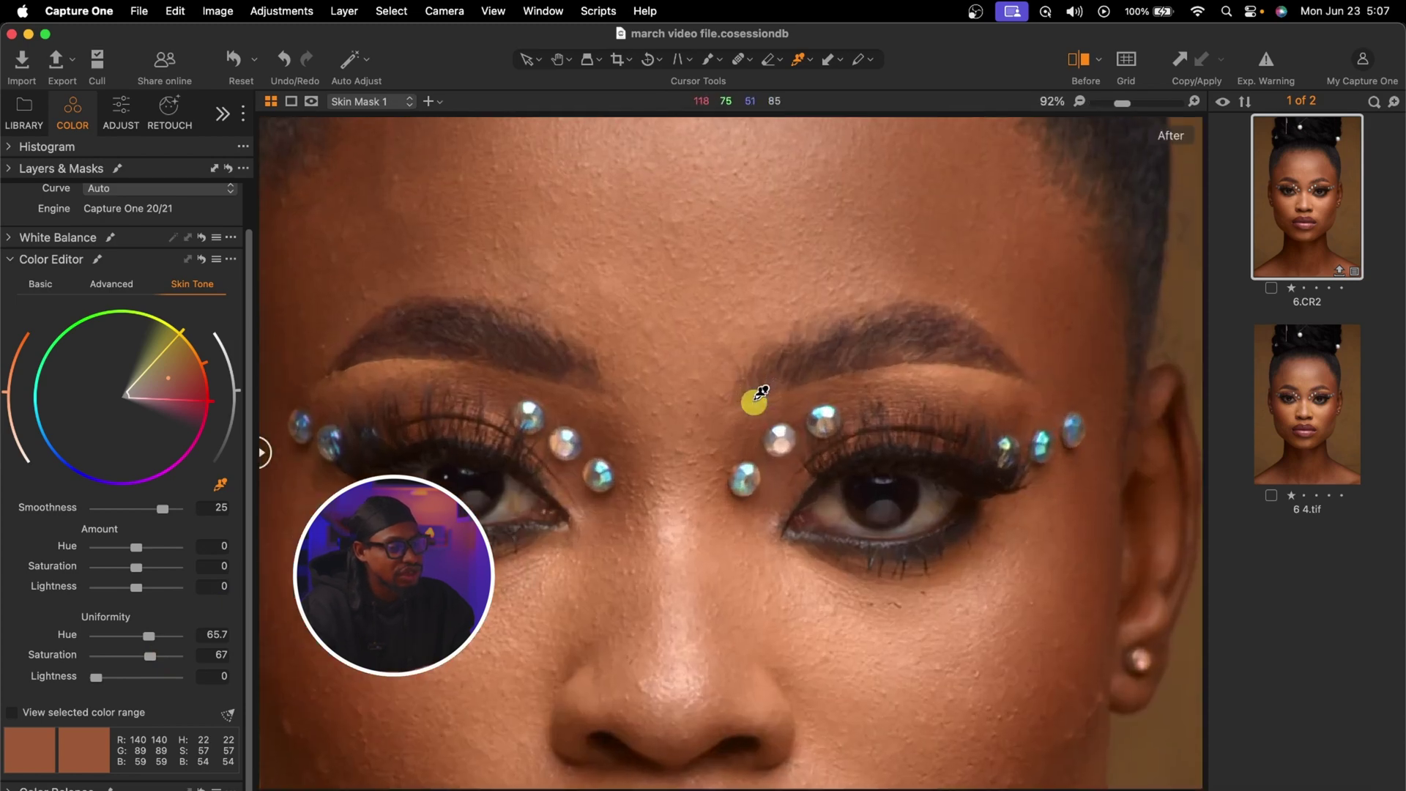
scroll(760, 395, down, 1)
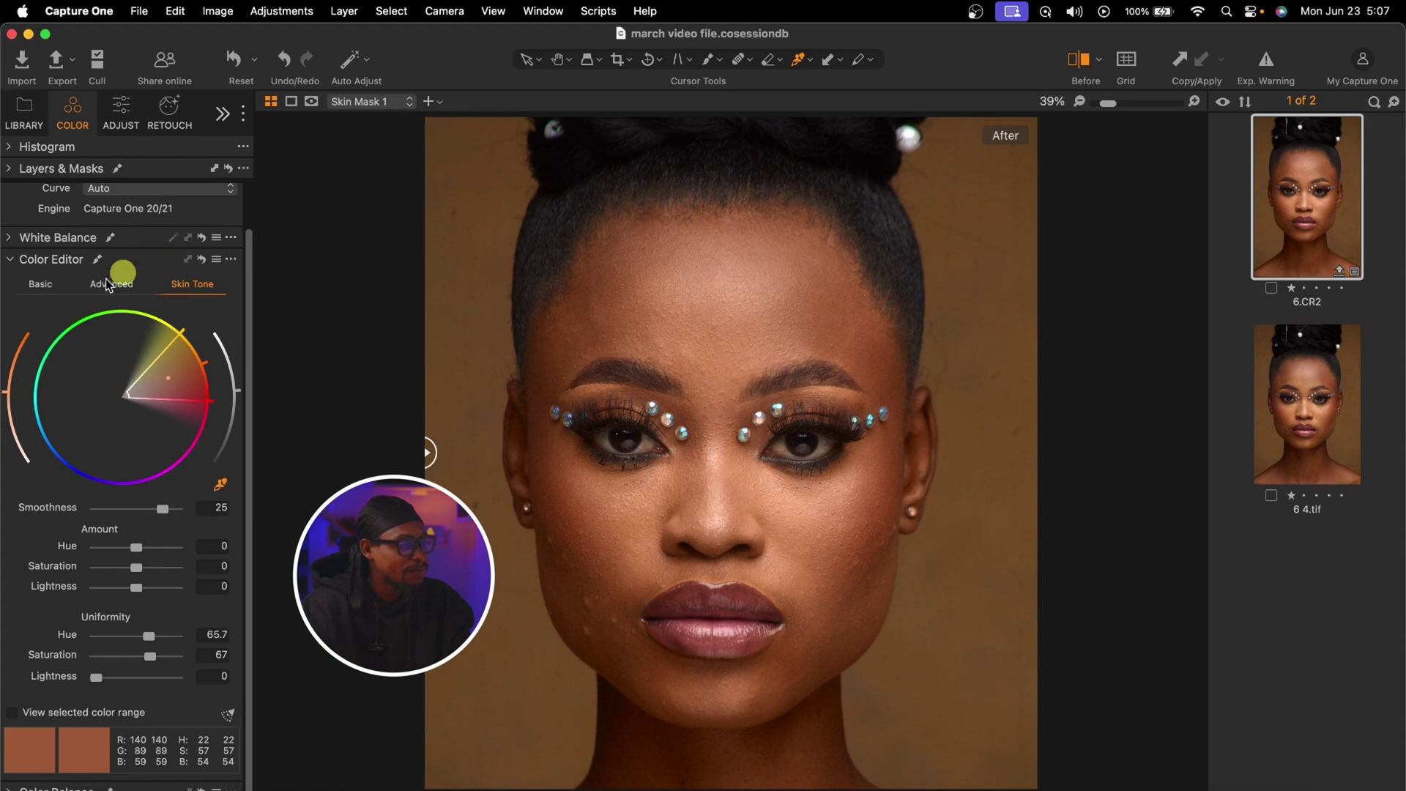
Step: Toggle Skin Mask 1 off and on to compare, then set the skin Amount Hue to -3.5
click(9, 170)
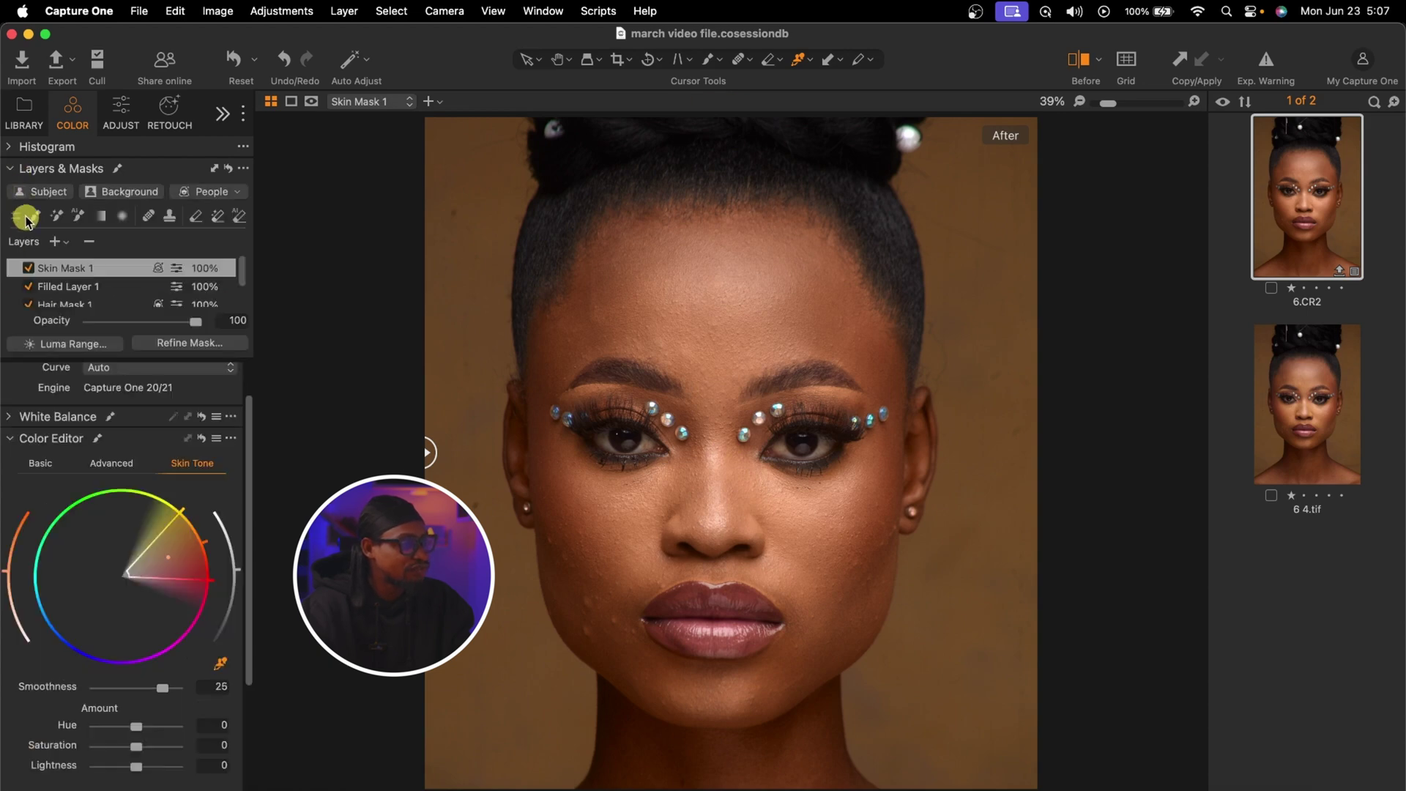
click(29, 268)
click(28, 268)
click(29, 268)
click(29, 268)
scroll(125, 698, down, 3)
drag(138, 649, 133, 689)
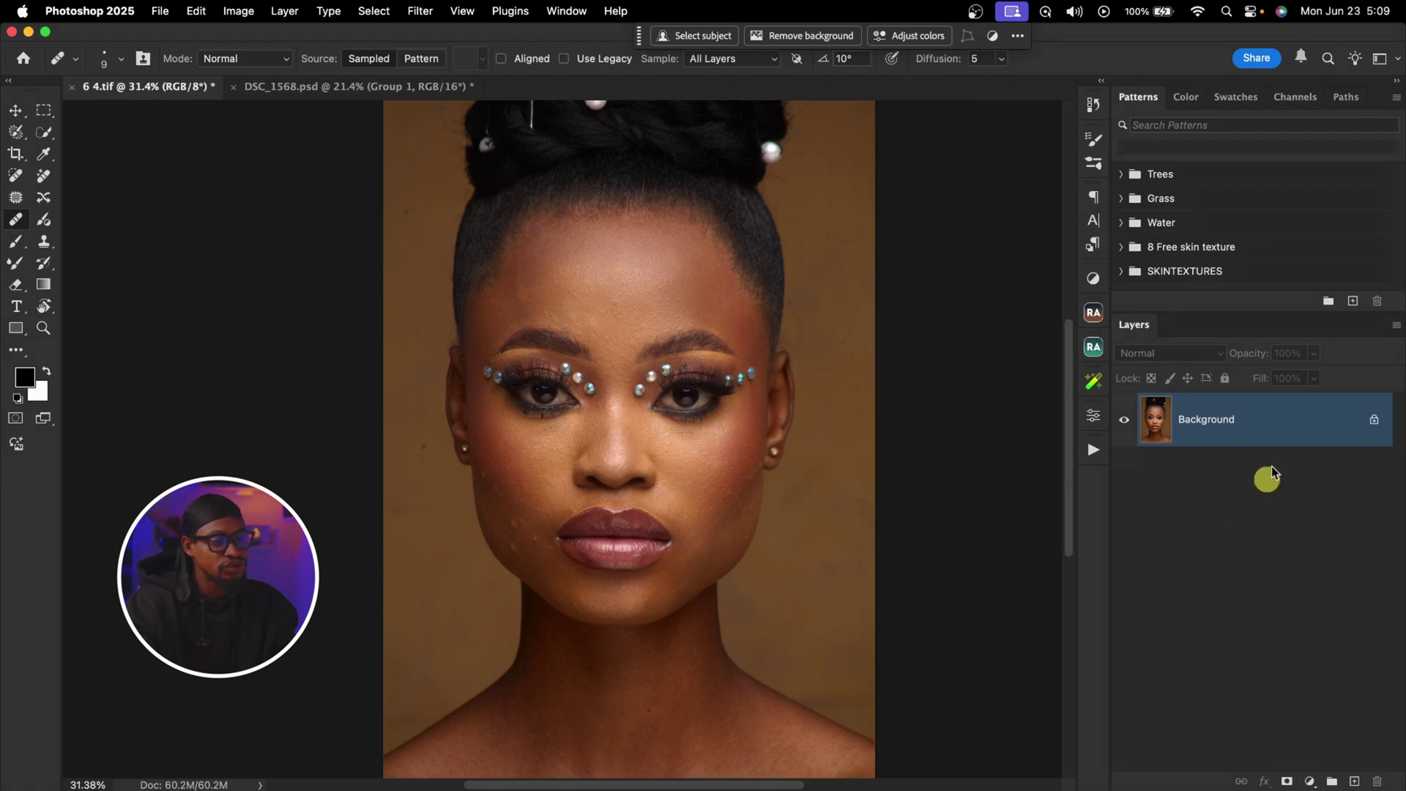
Step: Duplicate the Background into Layer 1, convert it for Smart Filters, and open Camera Raw Filter
key(super+j)
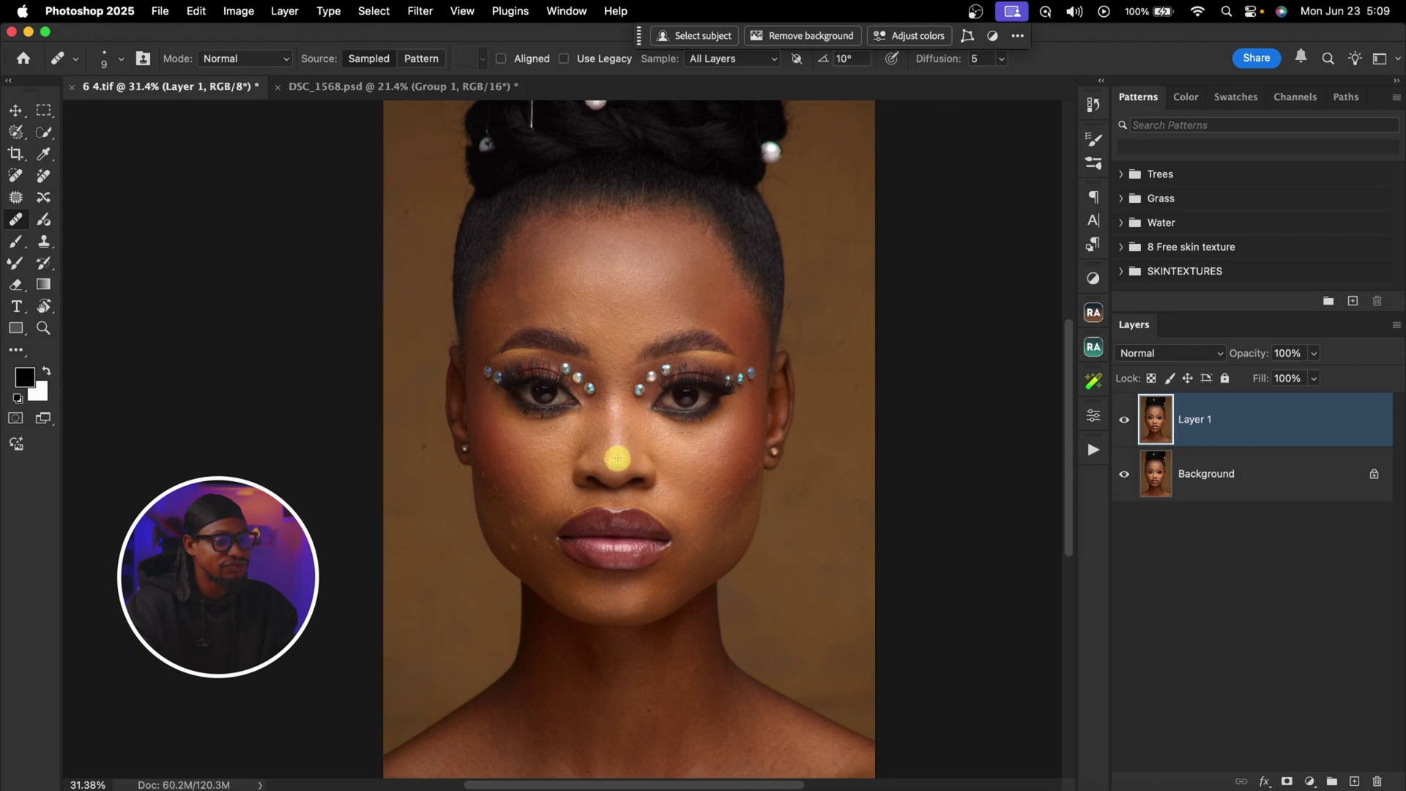
click(418, 14)
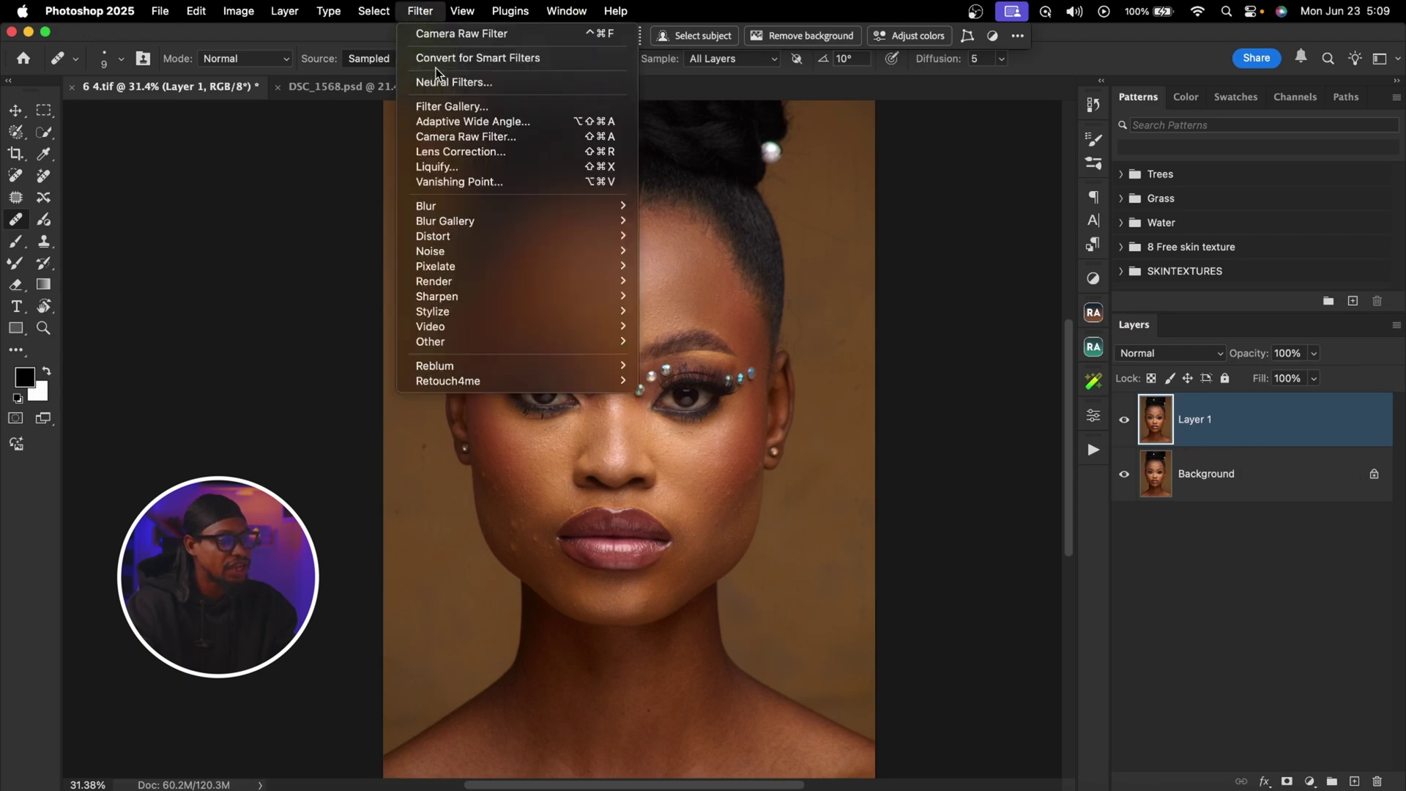
click(453, 64)
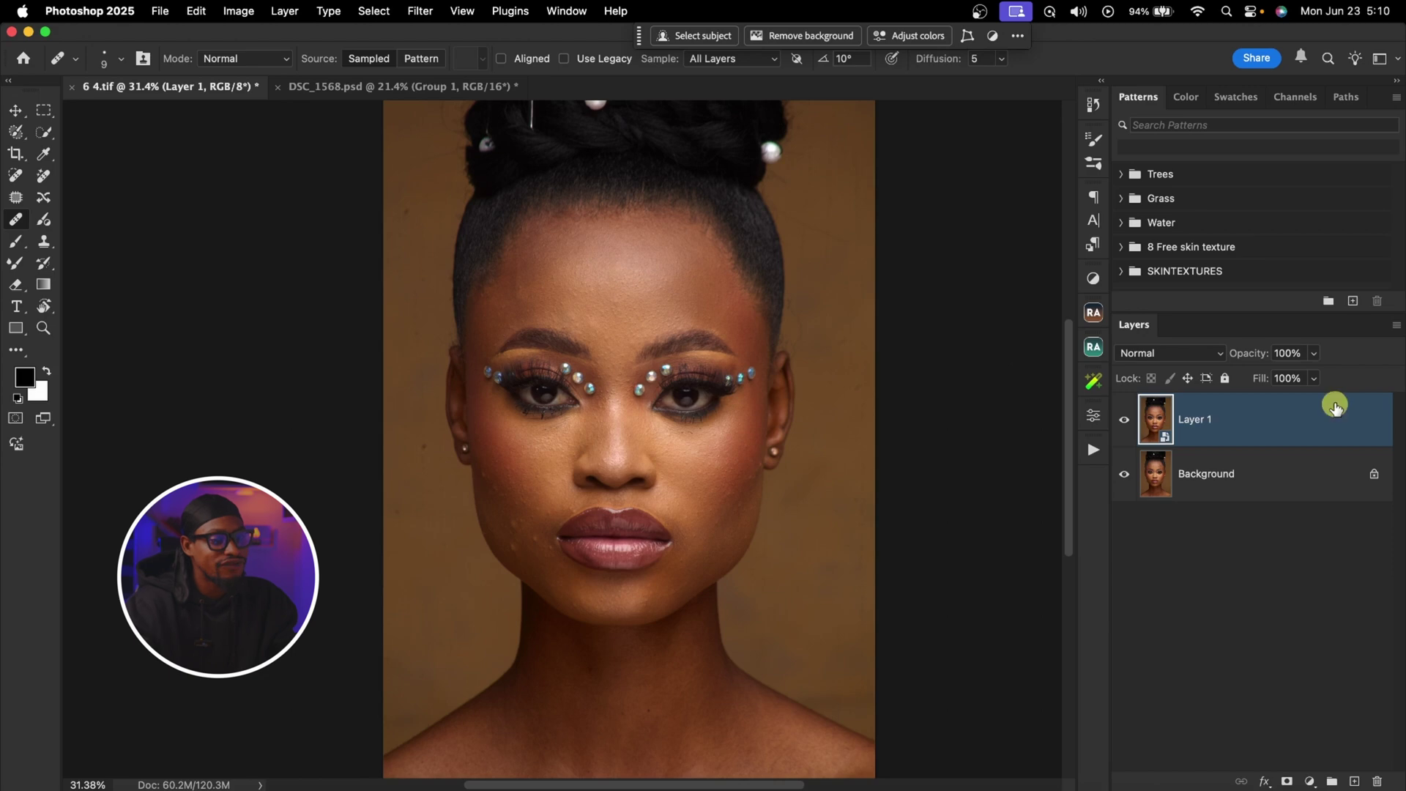
click(422, 11)
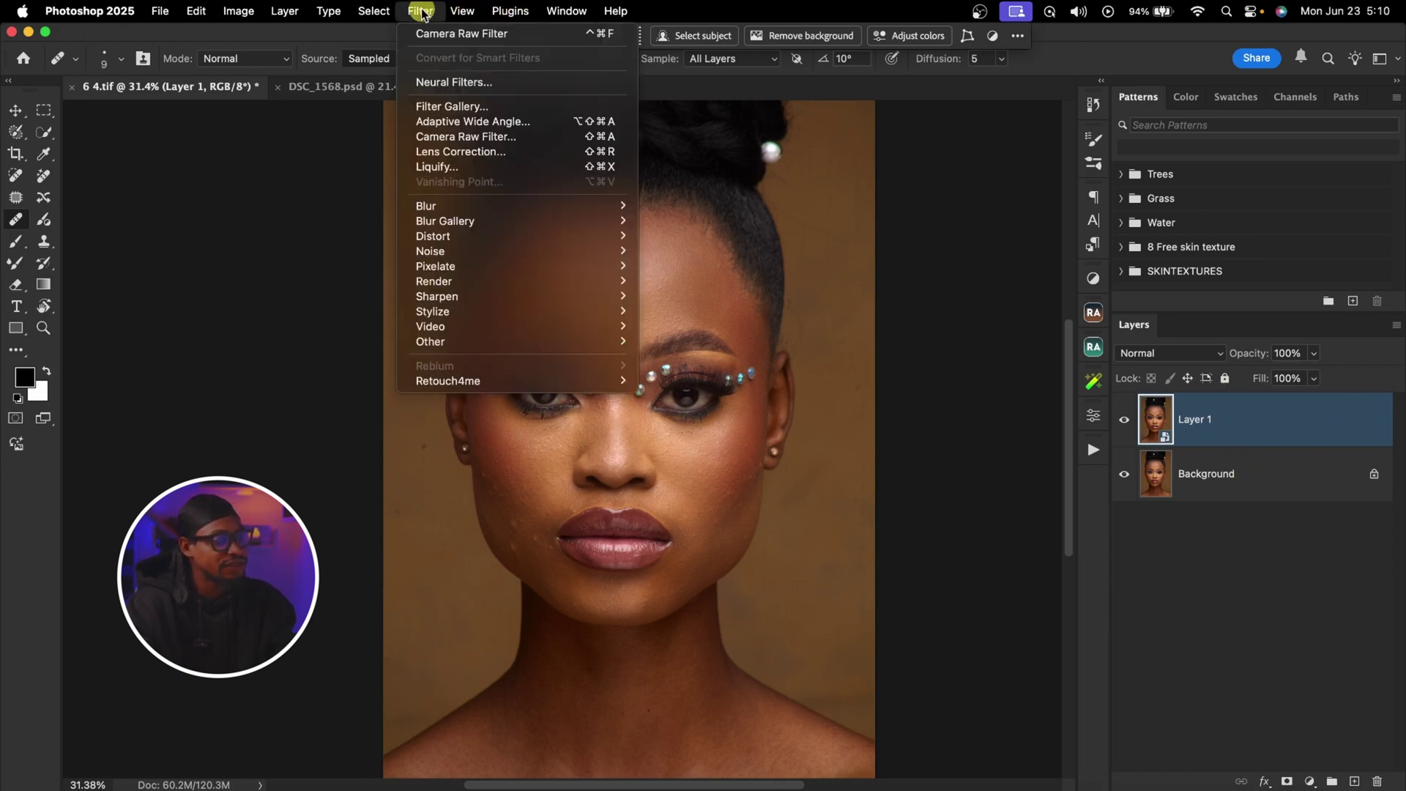
click(454, 138)
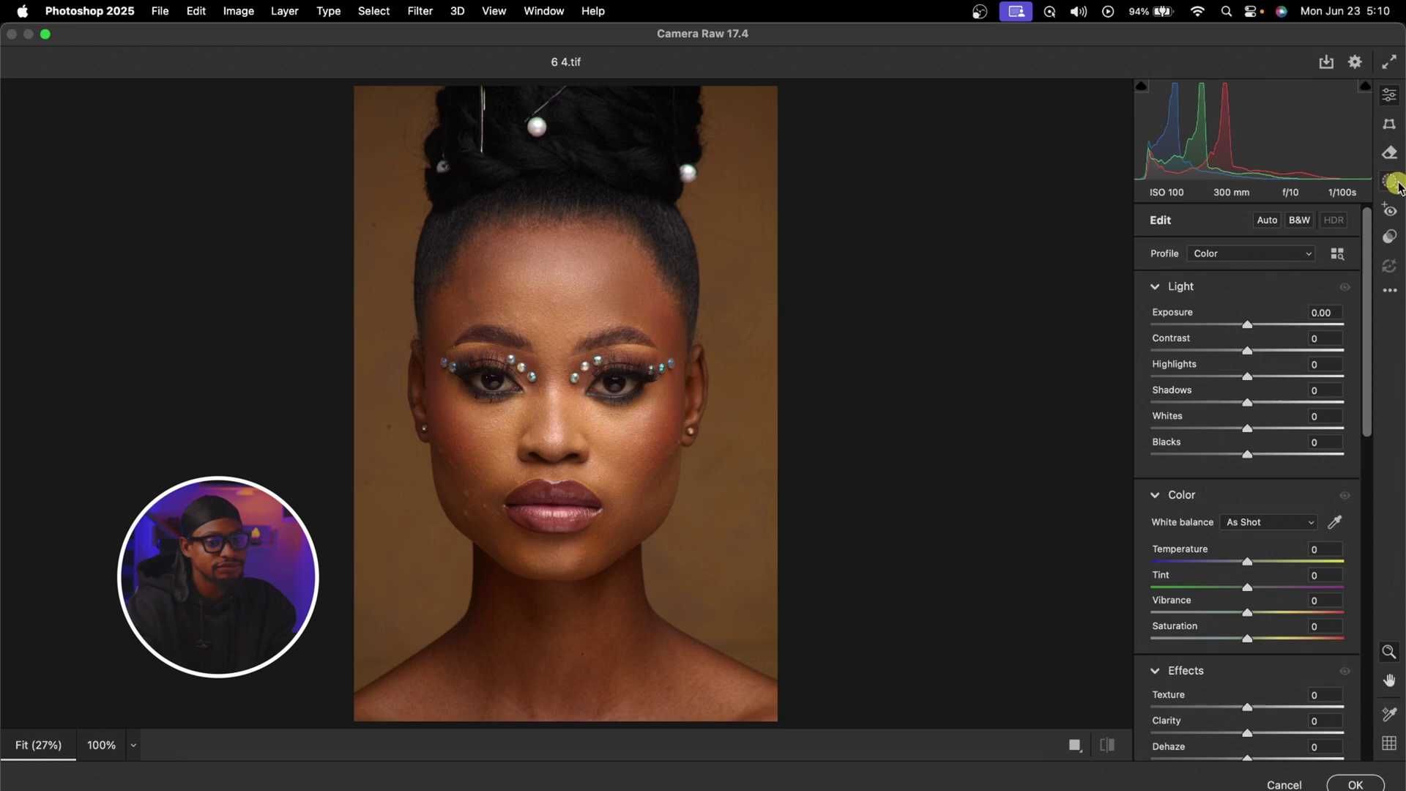
Step: Create Mask 1 from Person 1's Facial Skin and Body Skin
click(1390, 181)
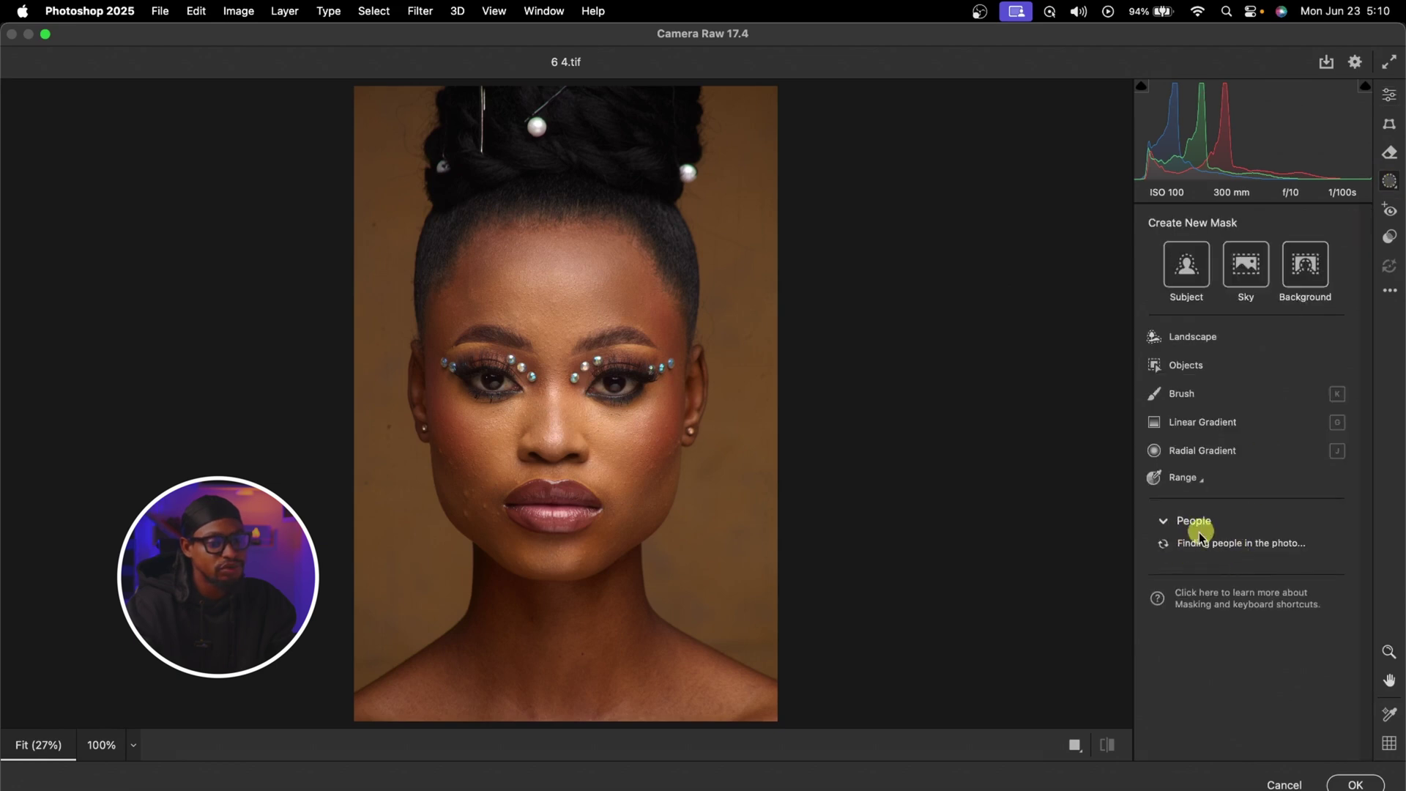
mouse_move(1202, 556)
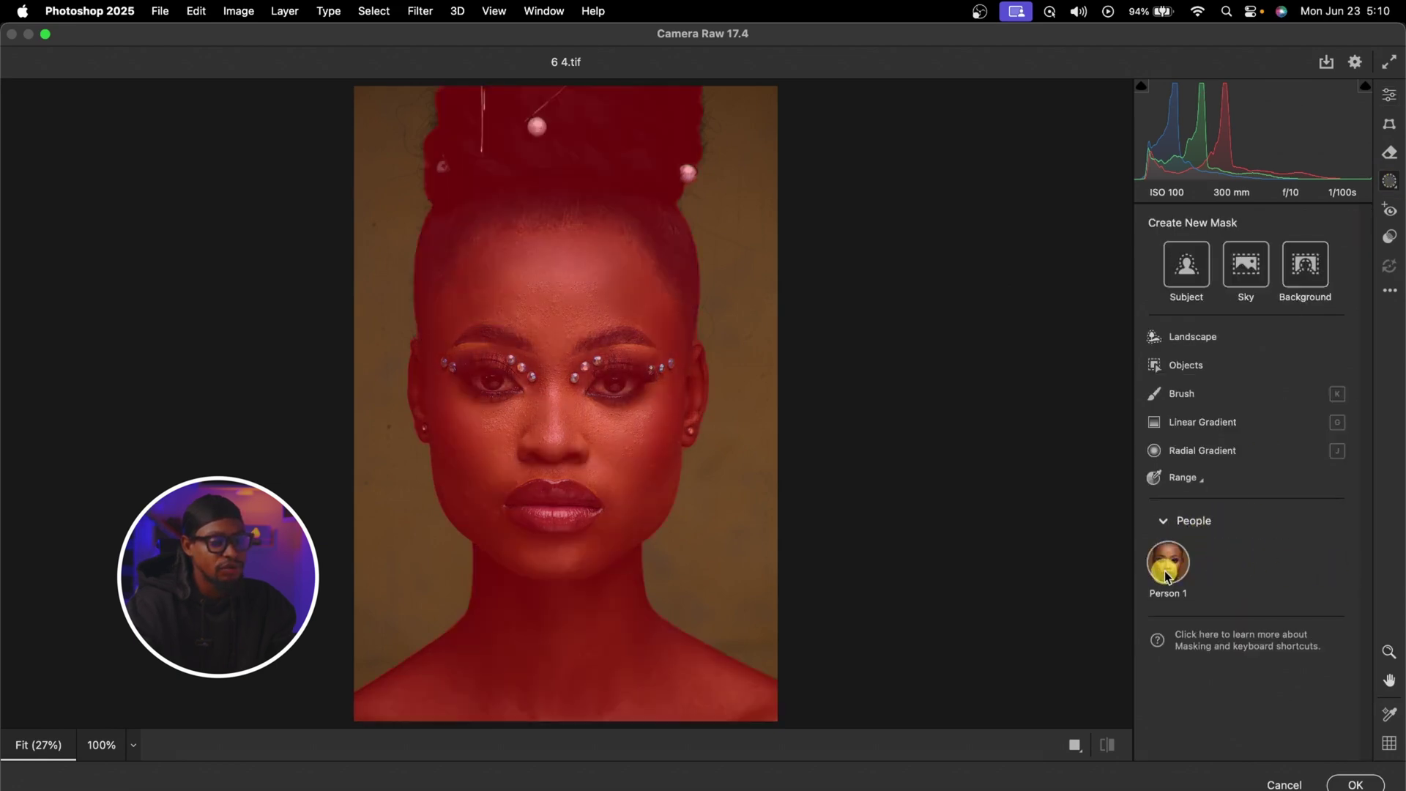
click(1165, 575)
click(1174, 370)
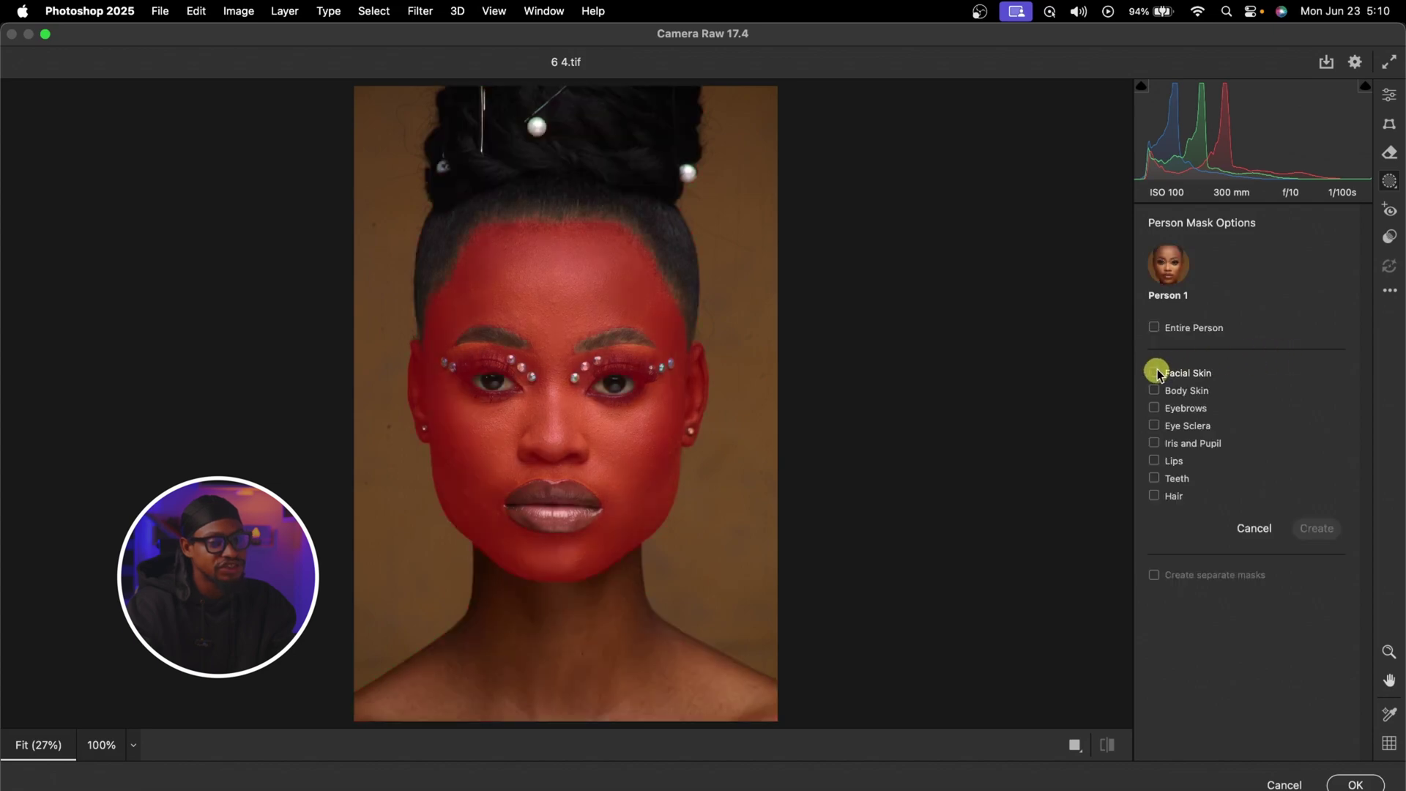
click(1157, 373)
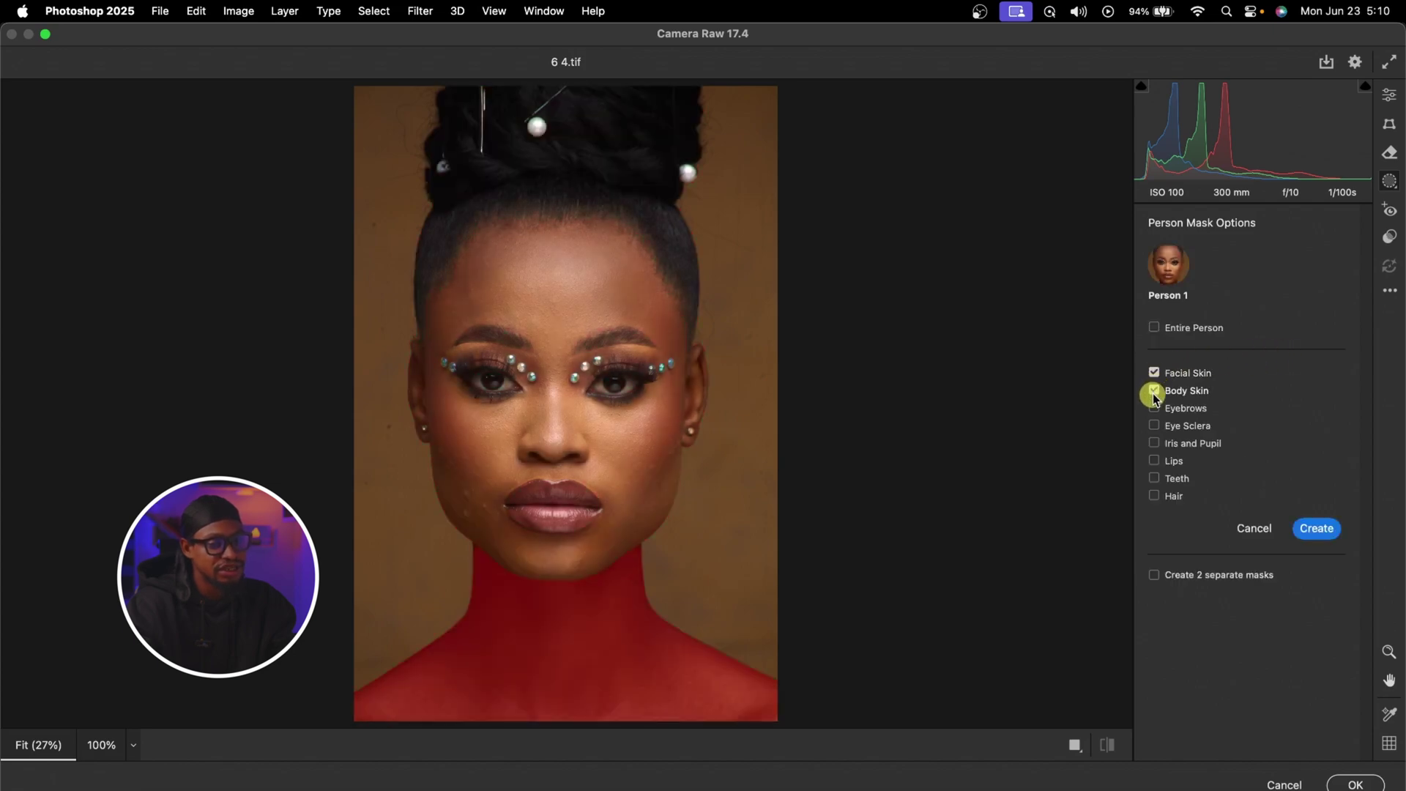
click(1326, 528)
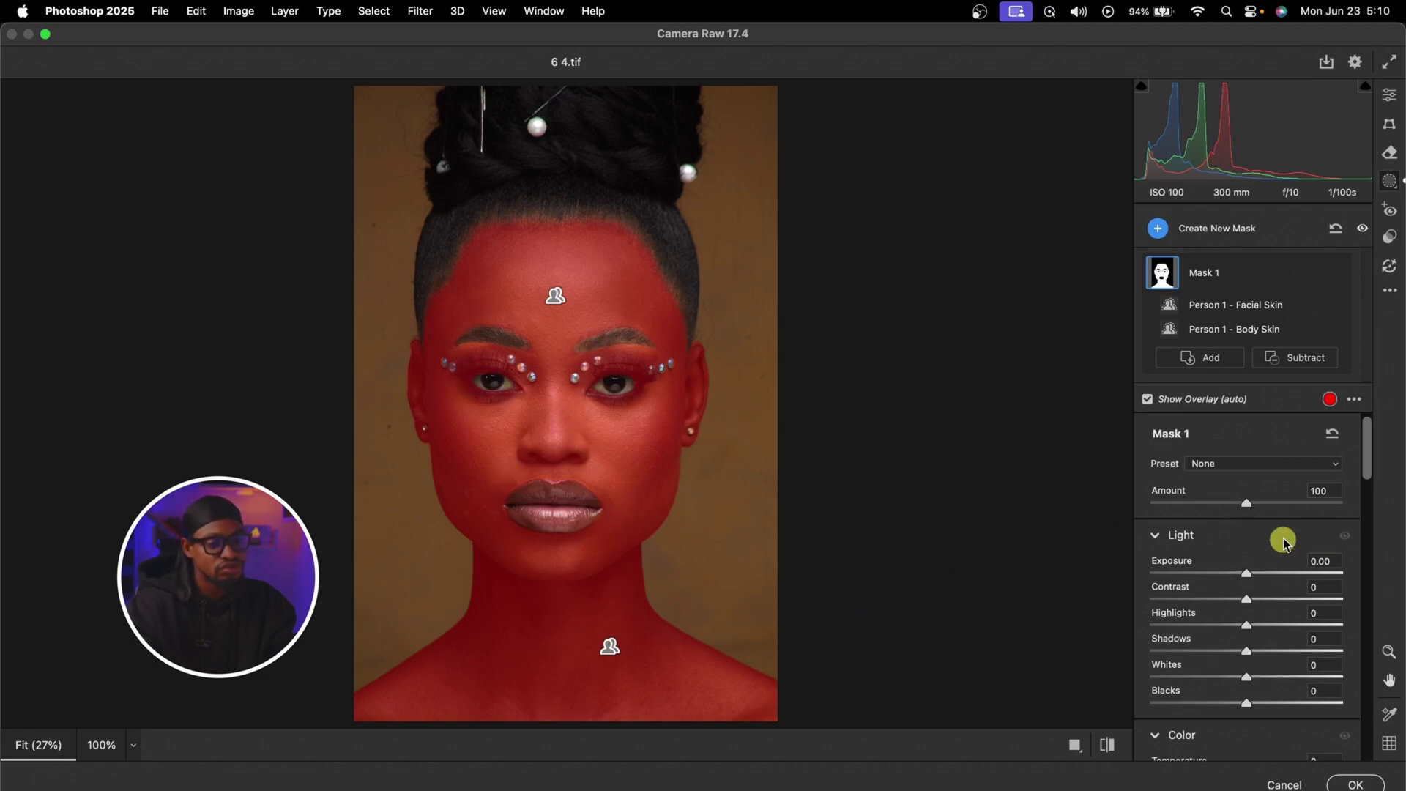
scroll(1320, 608, down, 10)
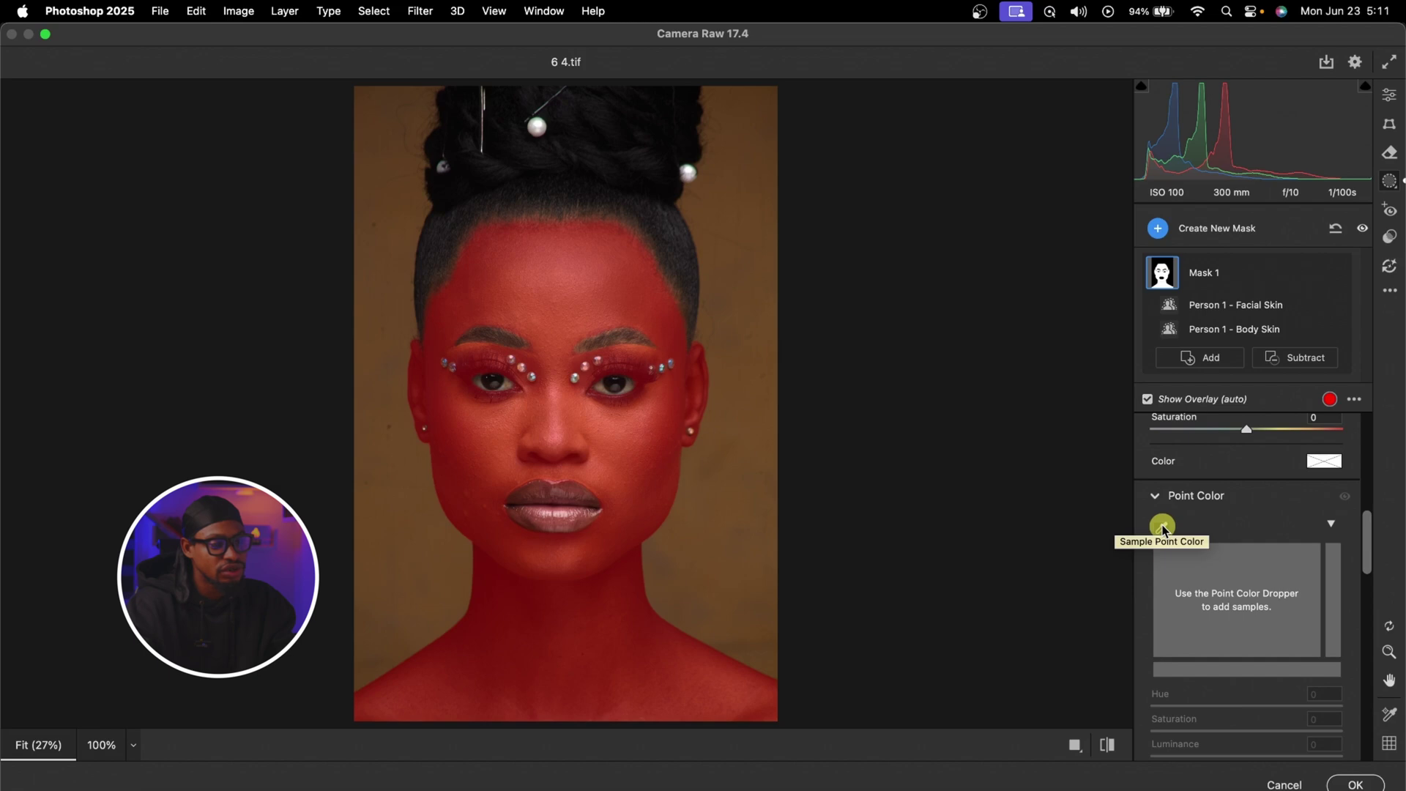
Step: Sample the forehead skin as the Point Color target and set its Variance to -100
click(1164, 528)
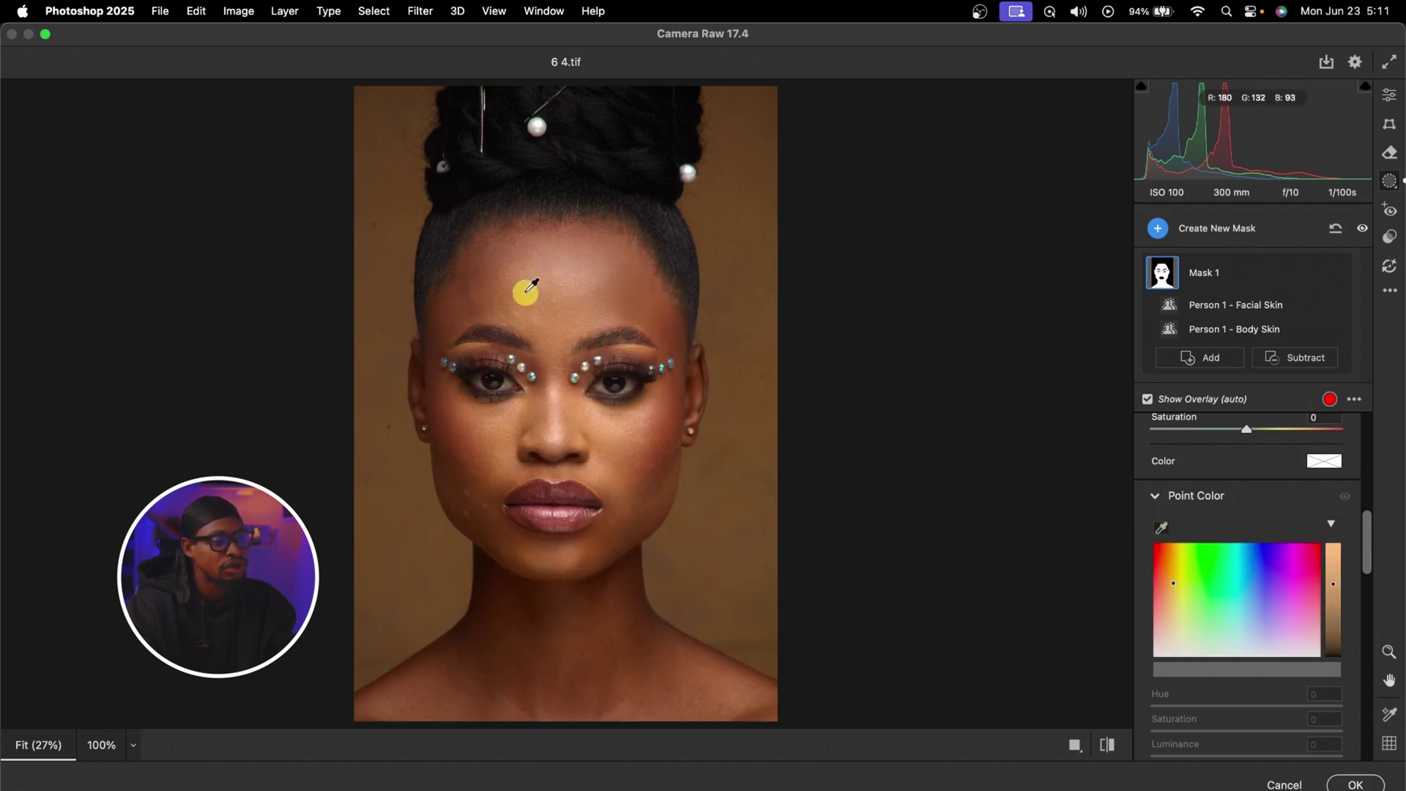
click(658, 306)
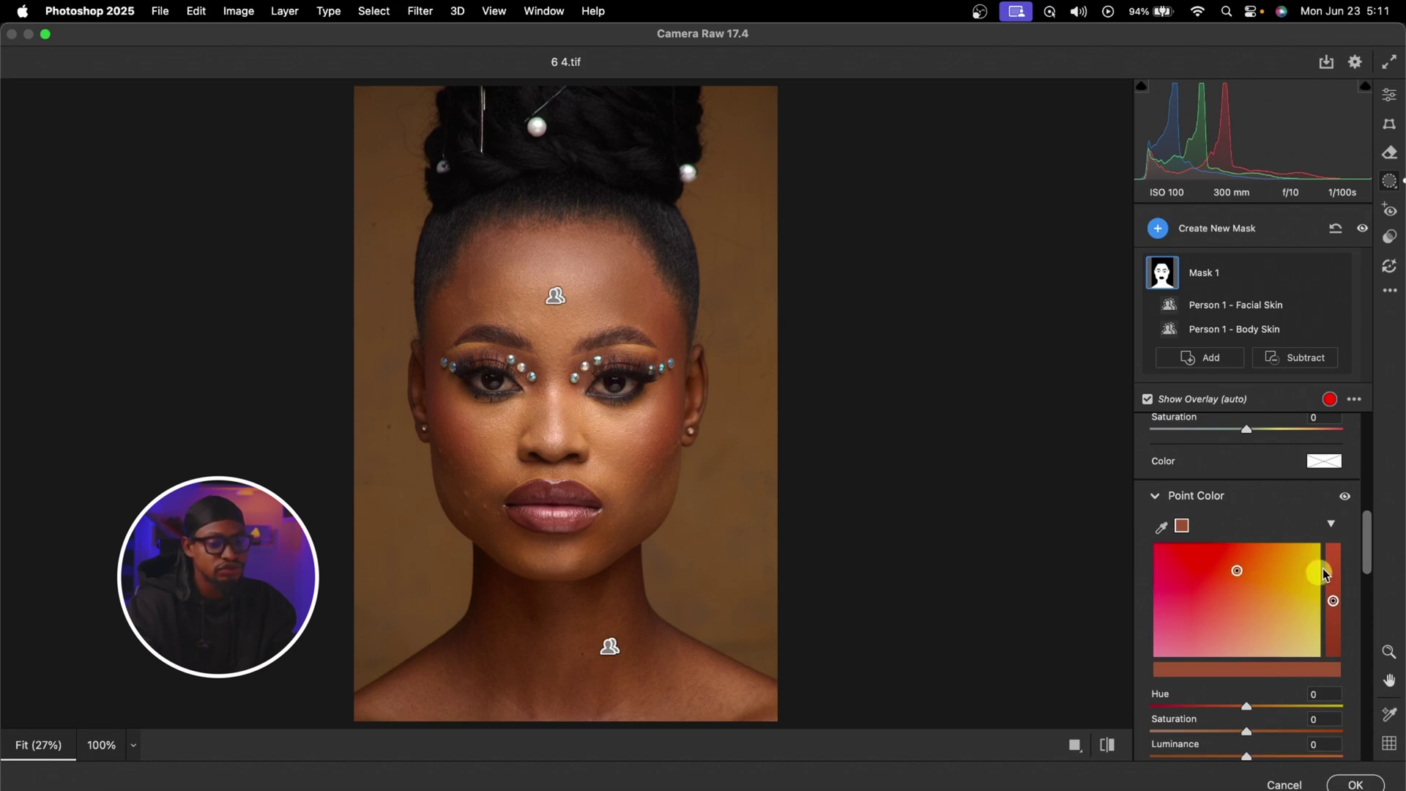
drag(1366, 561, 1365, 602)
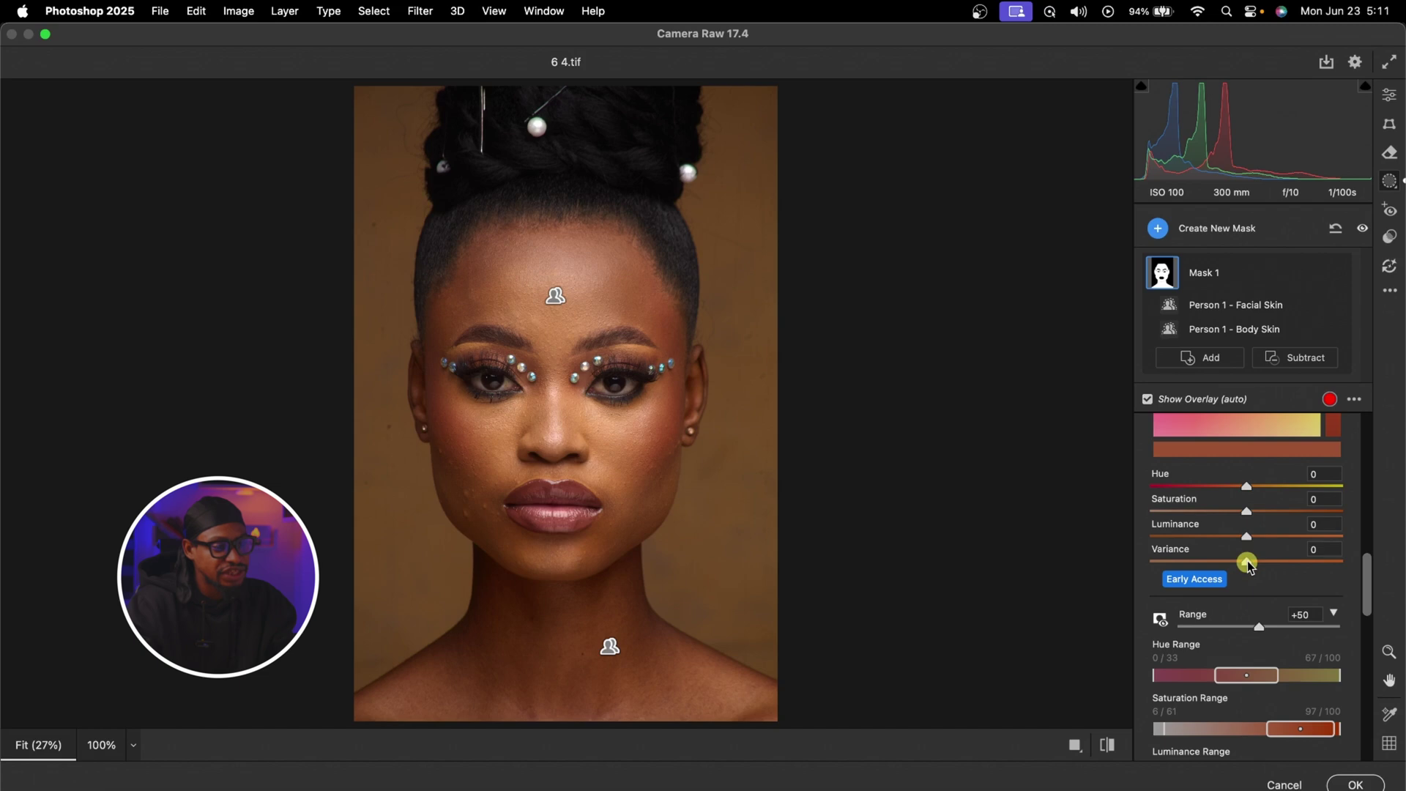
drag(1279, 562, 1368, 565)
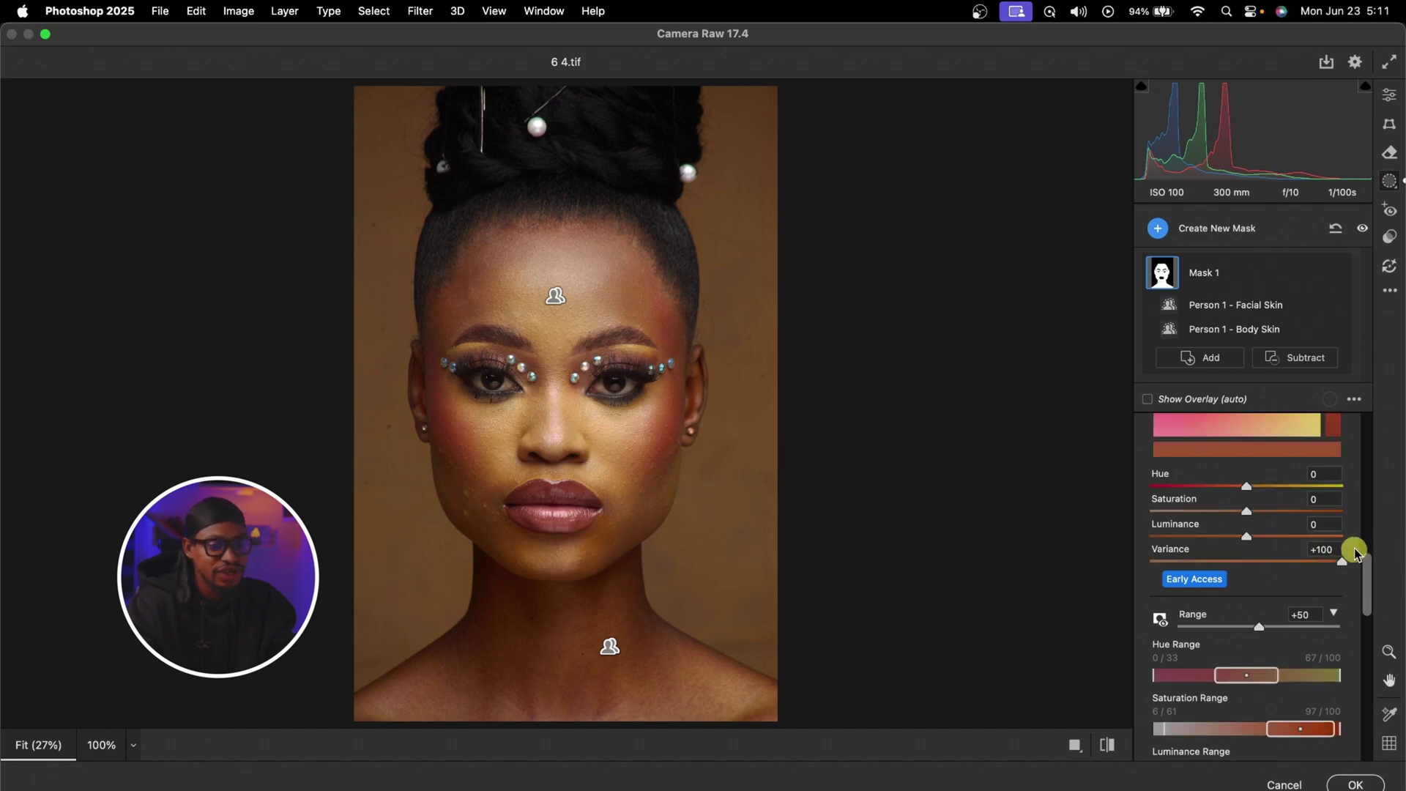
drag(1343, 566, 1228, 572)
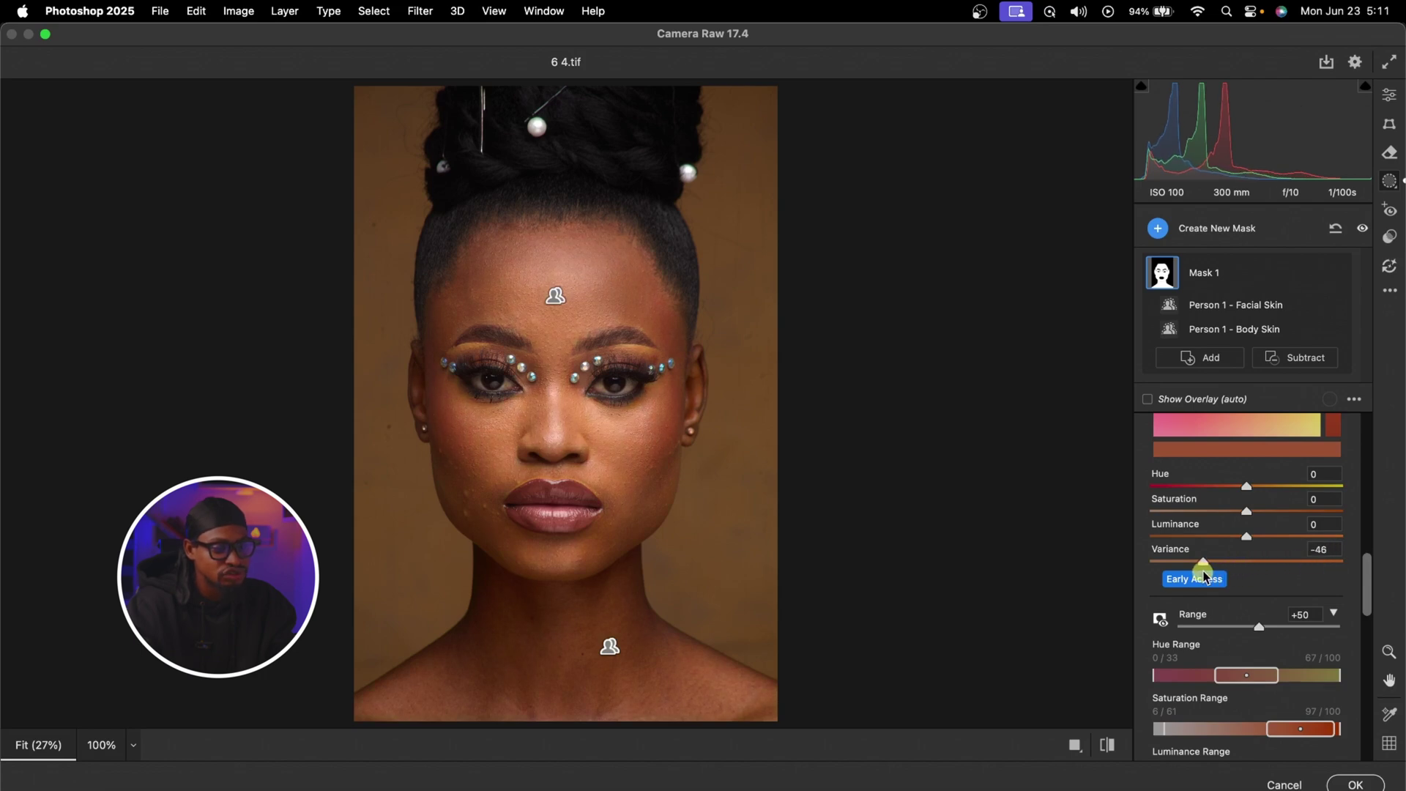
drag(1194, 570, 1199, 569)
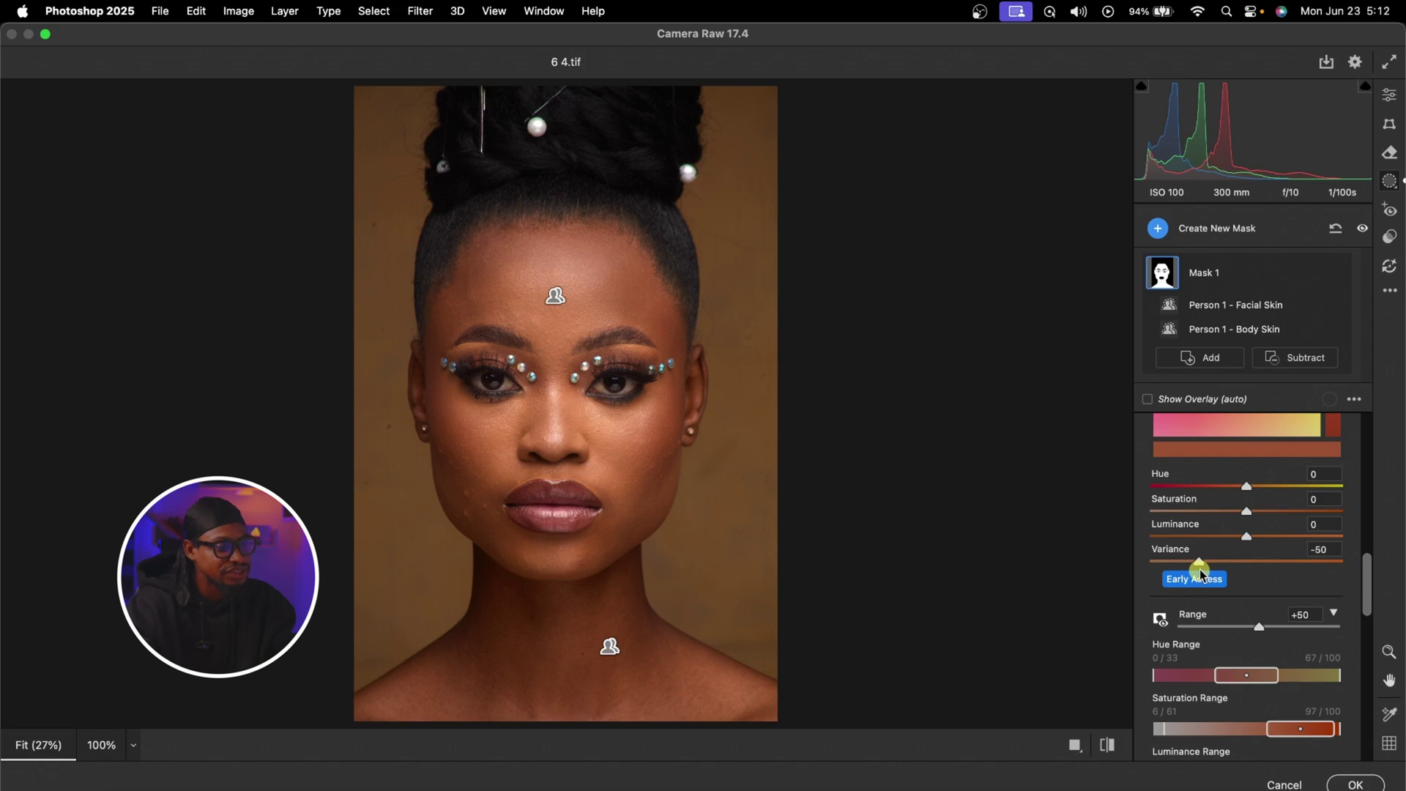
drag(1198, 568, 1149, 570)
click(568, 333)
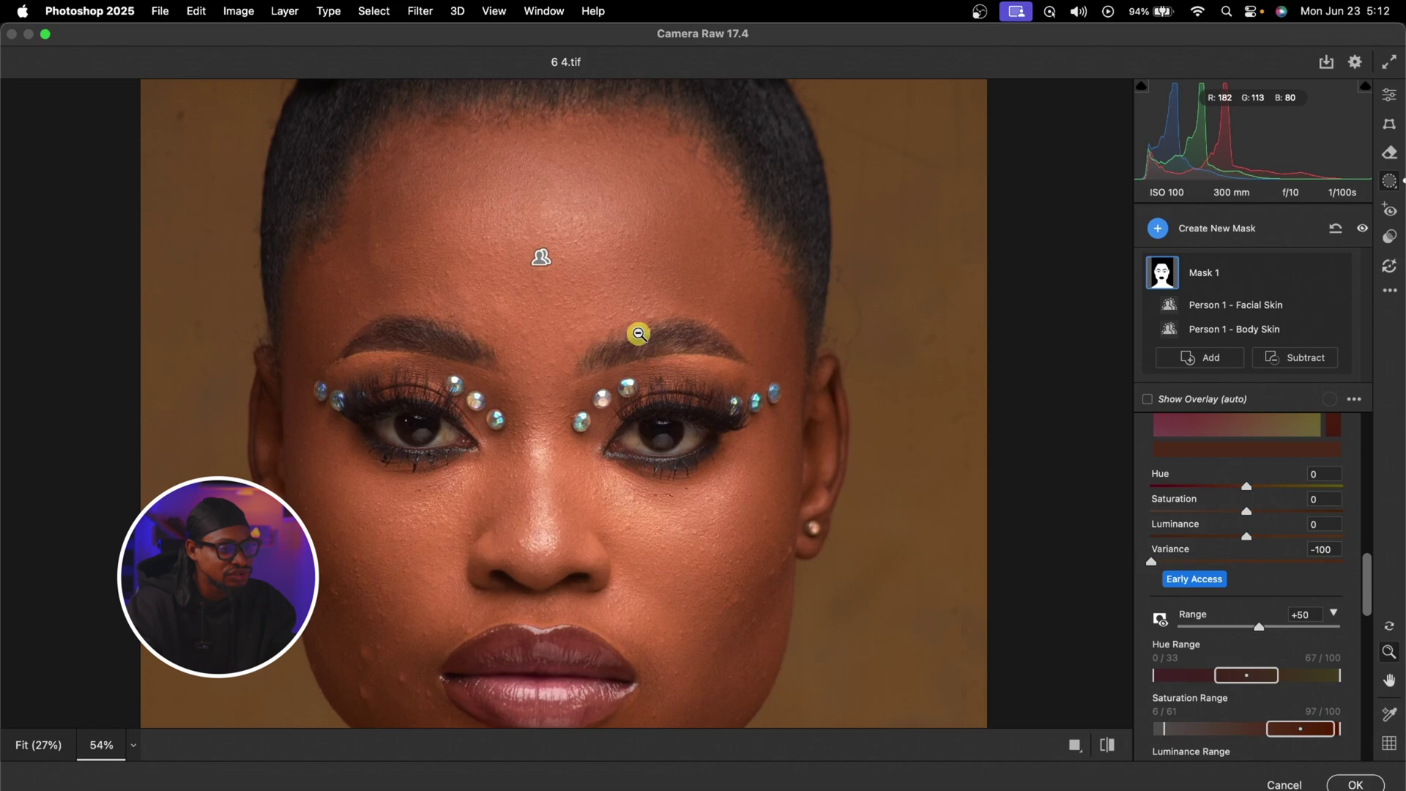
Step: Set the skin colour Range to +100, Hue Range up to 90, and Luminance Range low end to 23
scroll(635, 385, down, 2)
scroll(636, 385, left, 1)
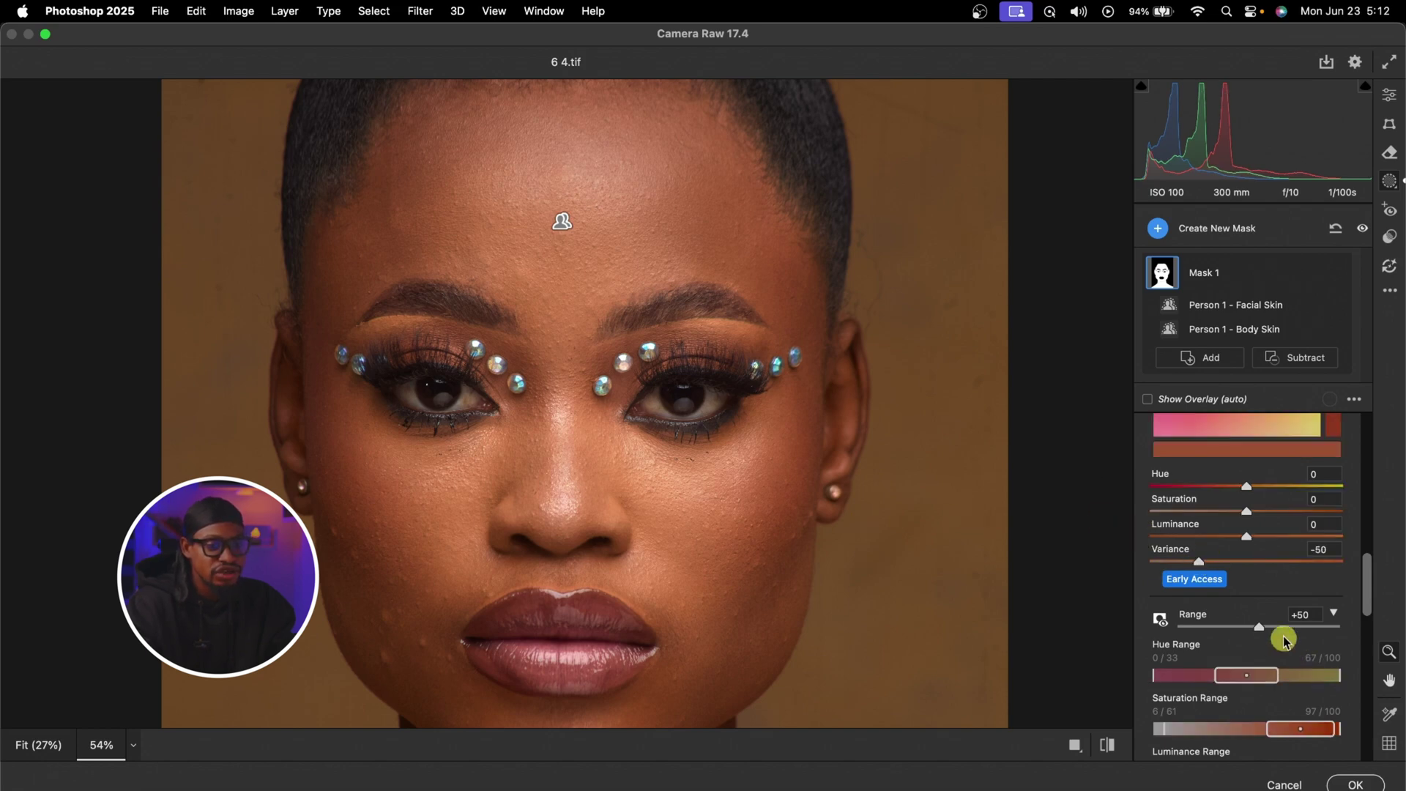
drag(1262, 628, 1355, 615)
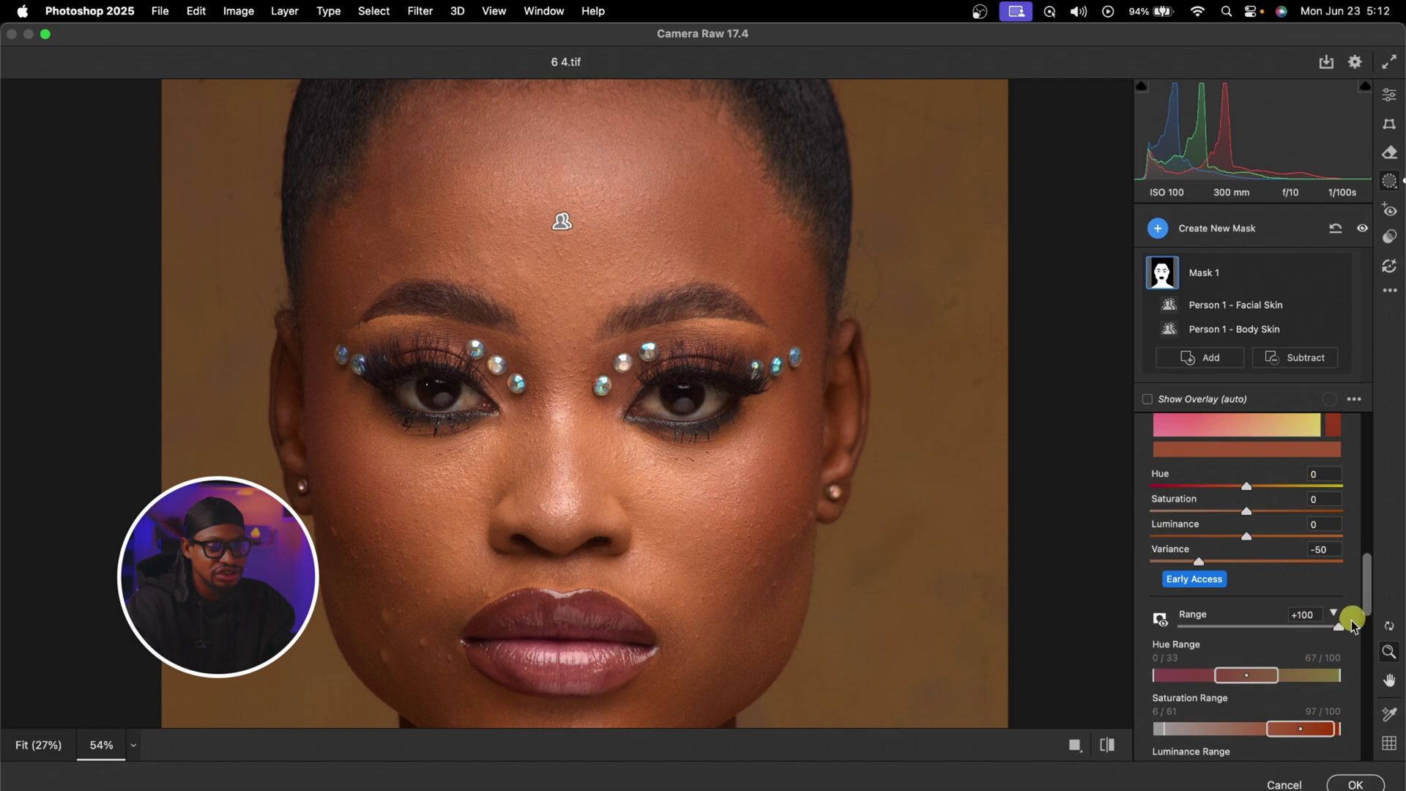
drag(1276, 676, 1323, 674)
click(1212, 676)
drag(1192, 680, 1191, 680)
scroll(1228, 678, down, 2)
drag(1228, 660, 1226, 660)
drag(1326, 718, 1326, 718)
click(1209, 718)
drag(1196, 718, 1198, 716)
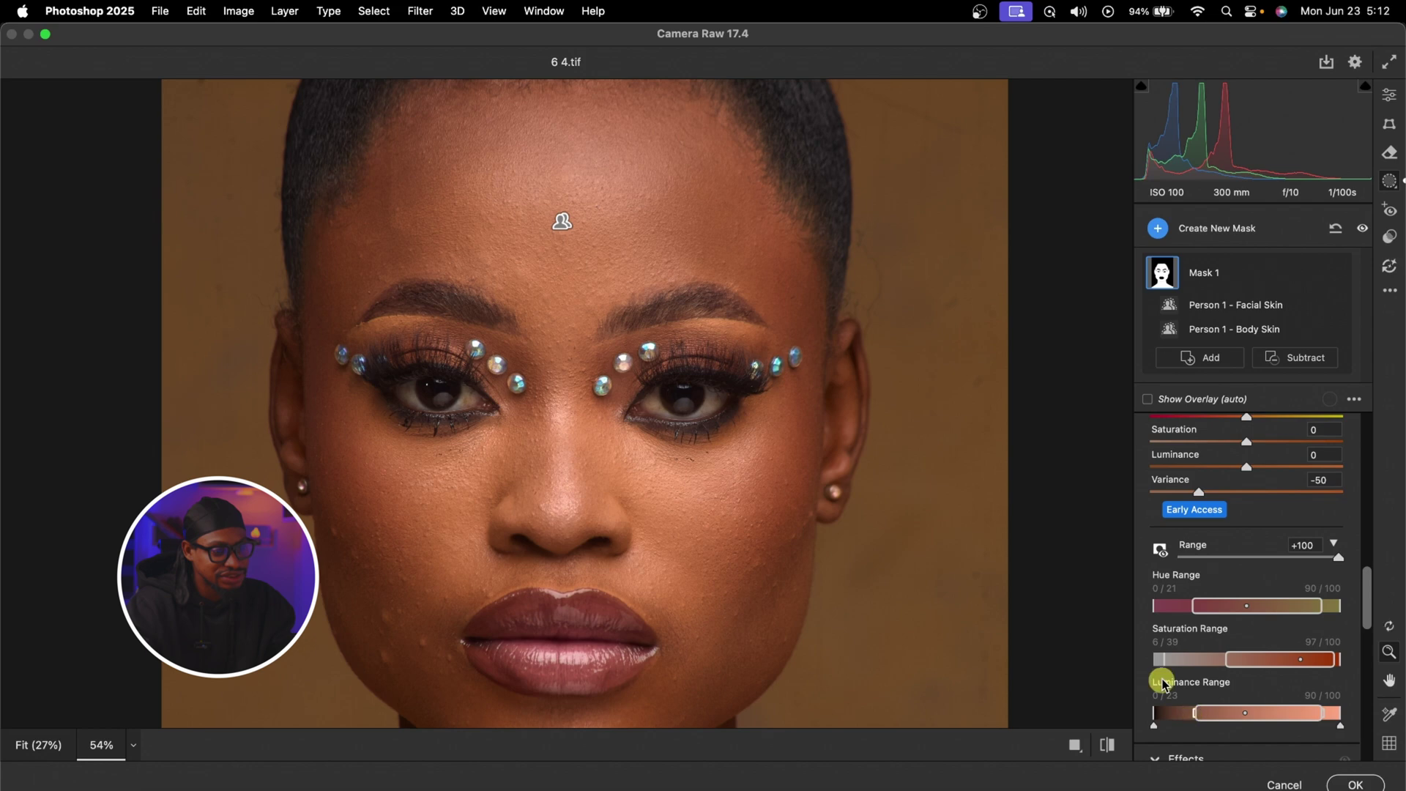
drag(692, 484, 705, 464)
Step: Delete and restore the skin mask to compare, then fit the photo back on screen
key(Delete)
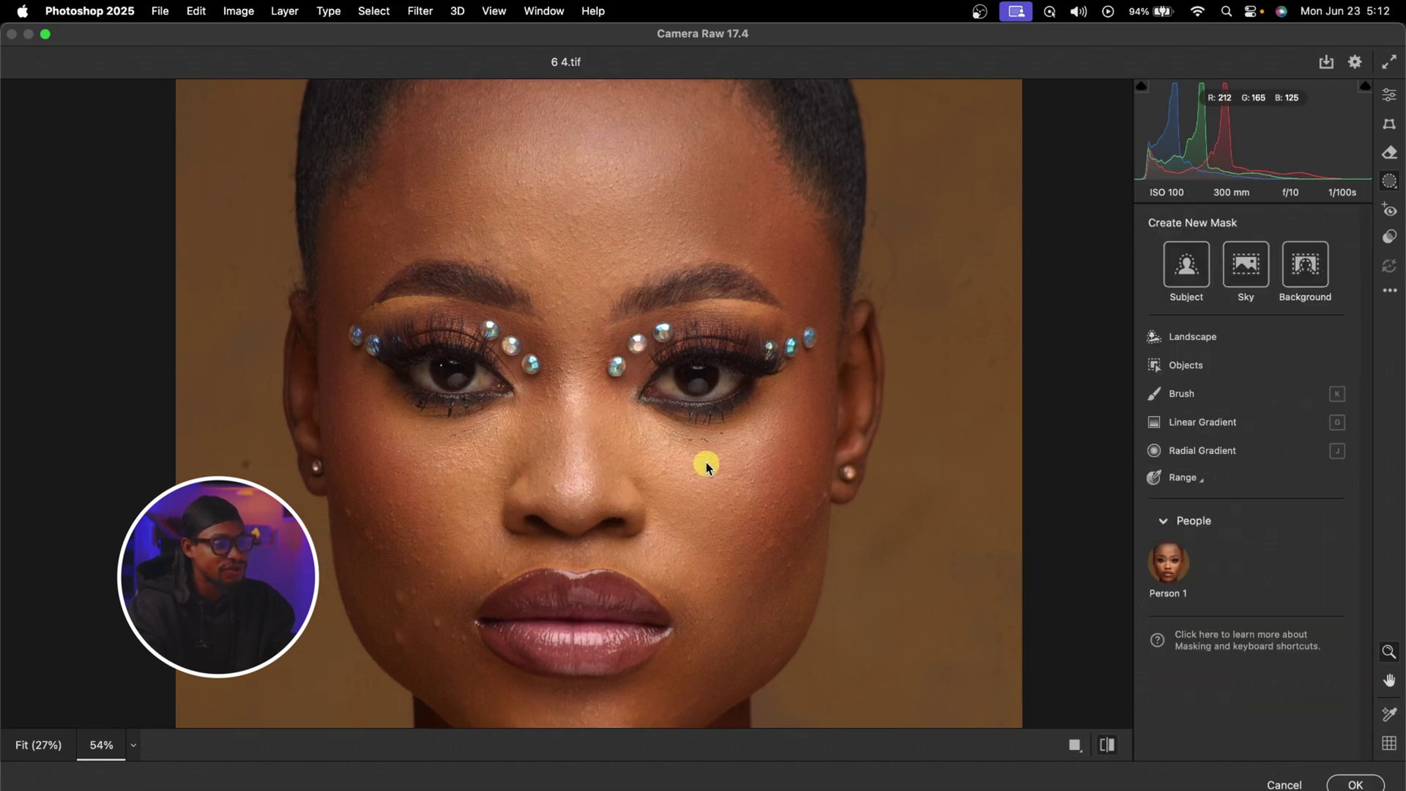
key(super+z)
key(super+shift+z)
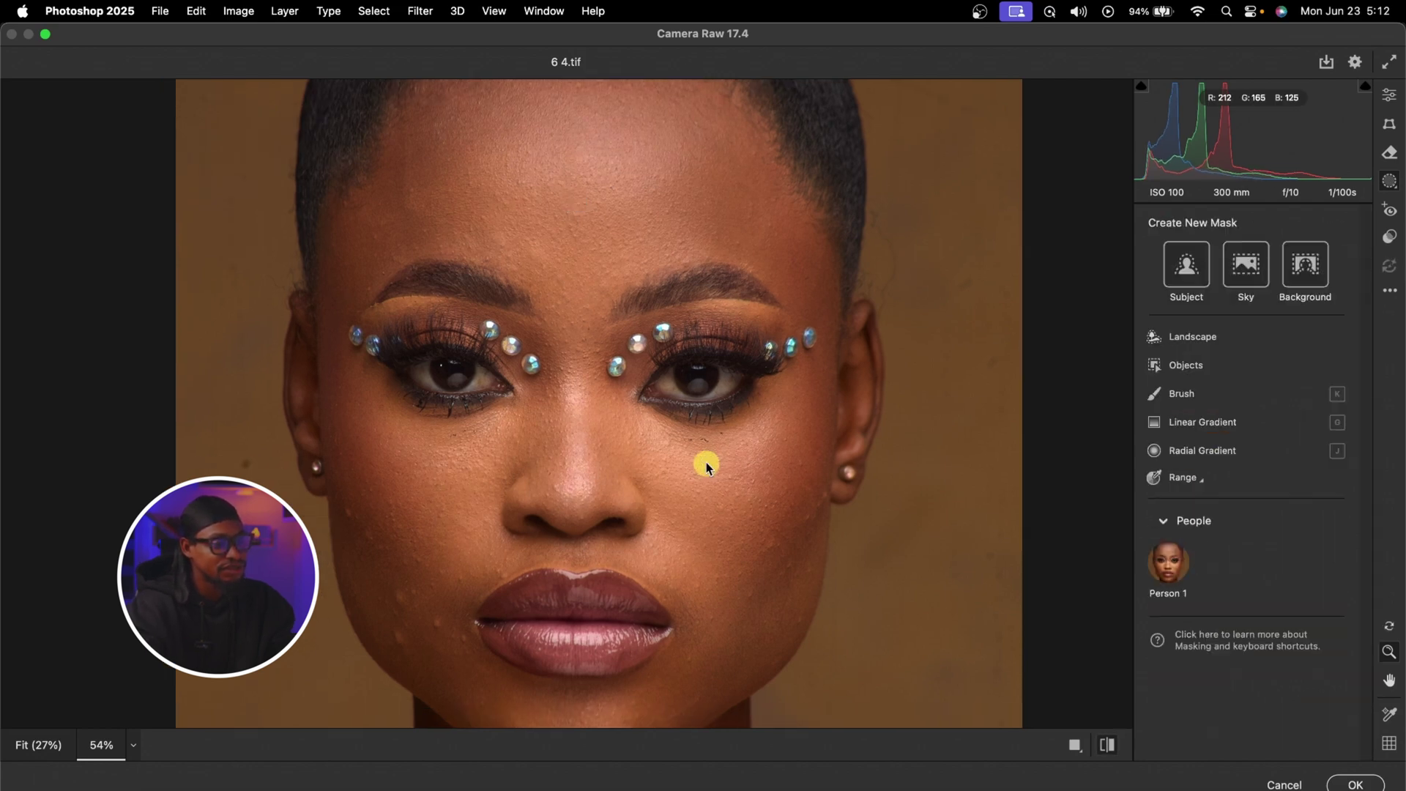
key(super+z)
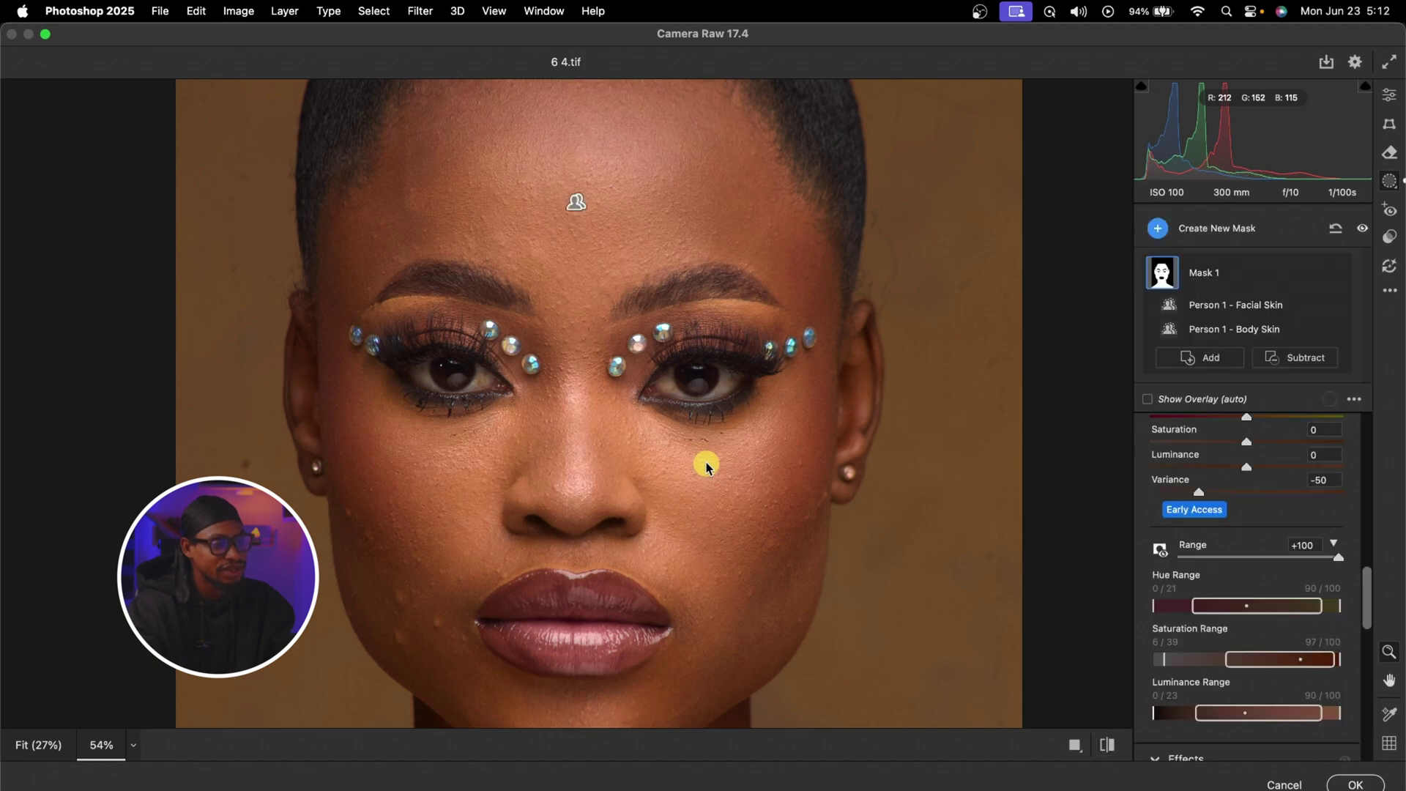
key(super+0)
scroll(1363, 574, down, 2)
scroll(1274, 540, up, 3)
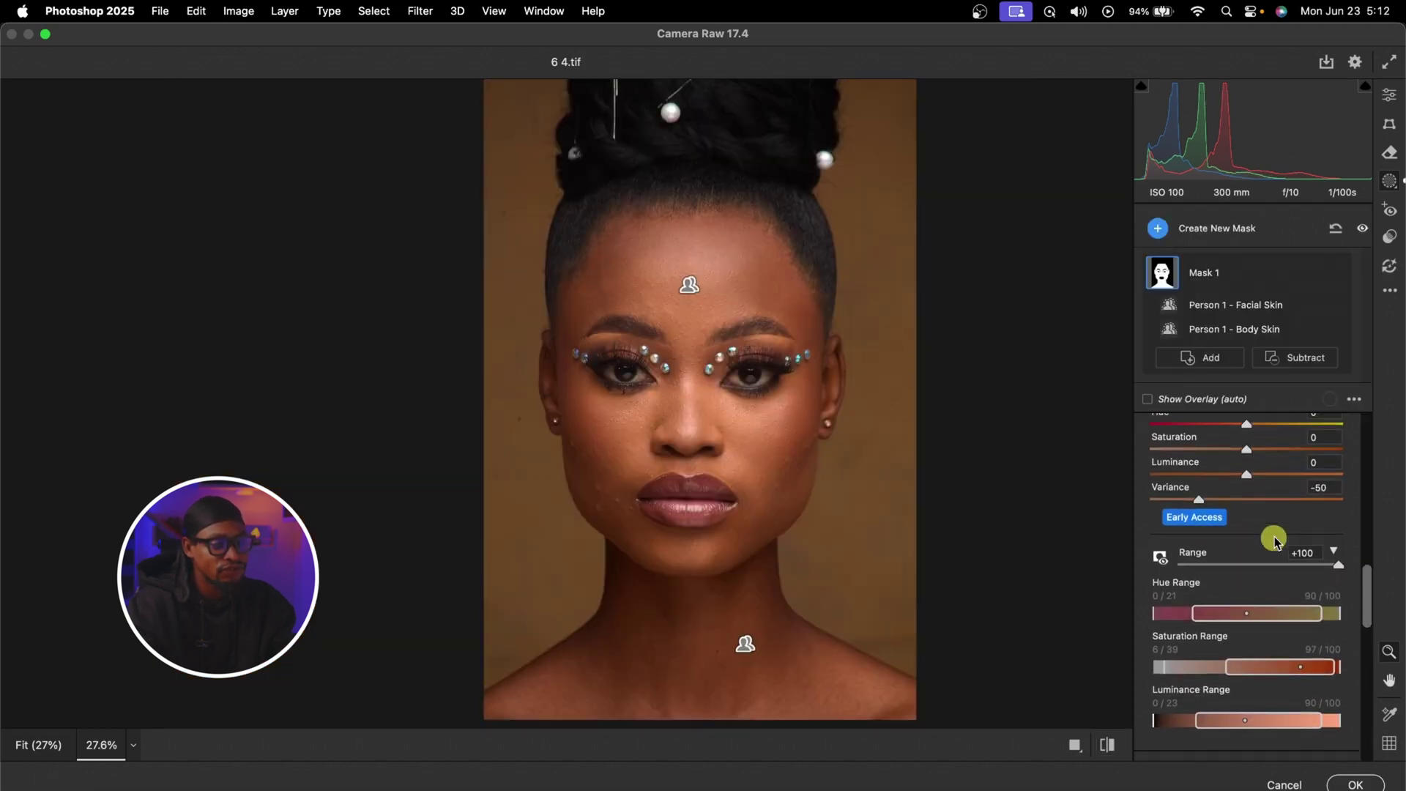
Step: Tune the skin colour to Hue +2, Saturation +2, Luminance -8 and Variance -47
scroll(1217, 522, up, 1)
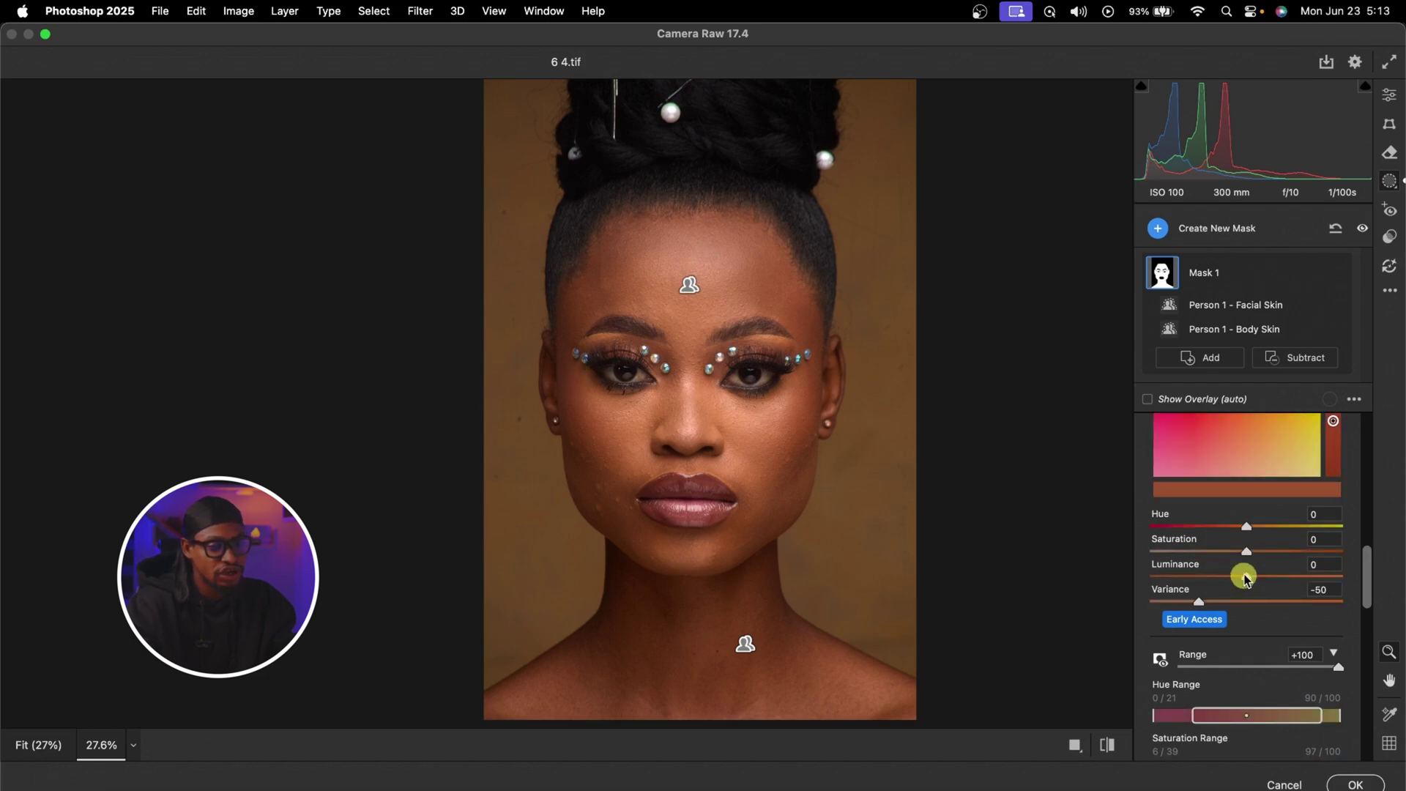
drag(1245, 580, 1276, 580)
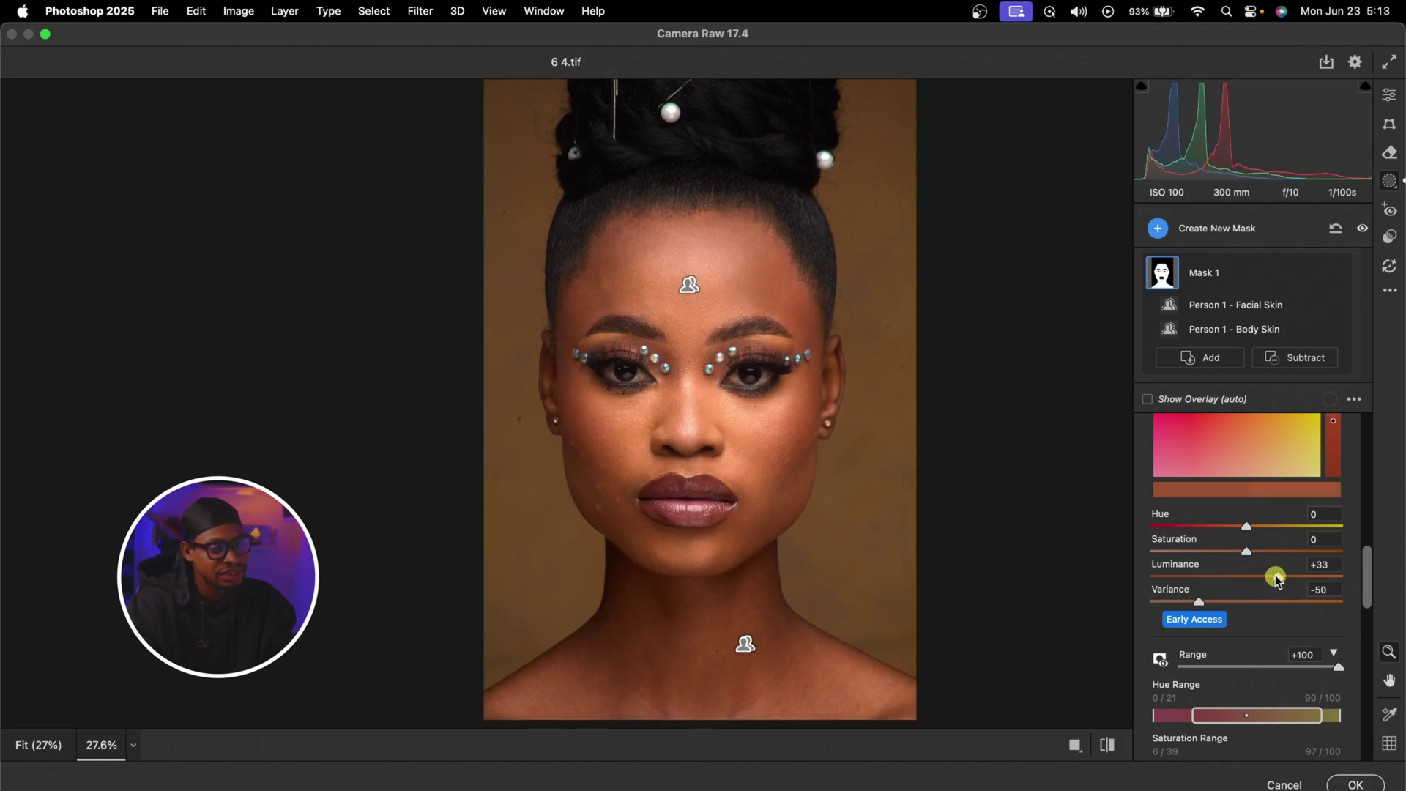
double_click(1271, 580)
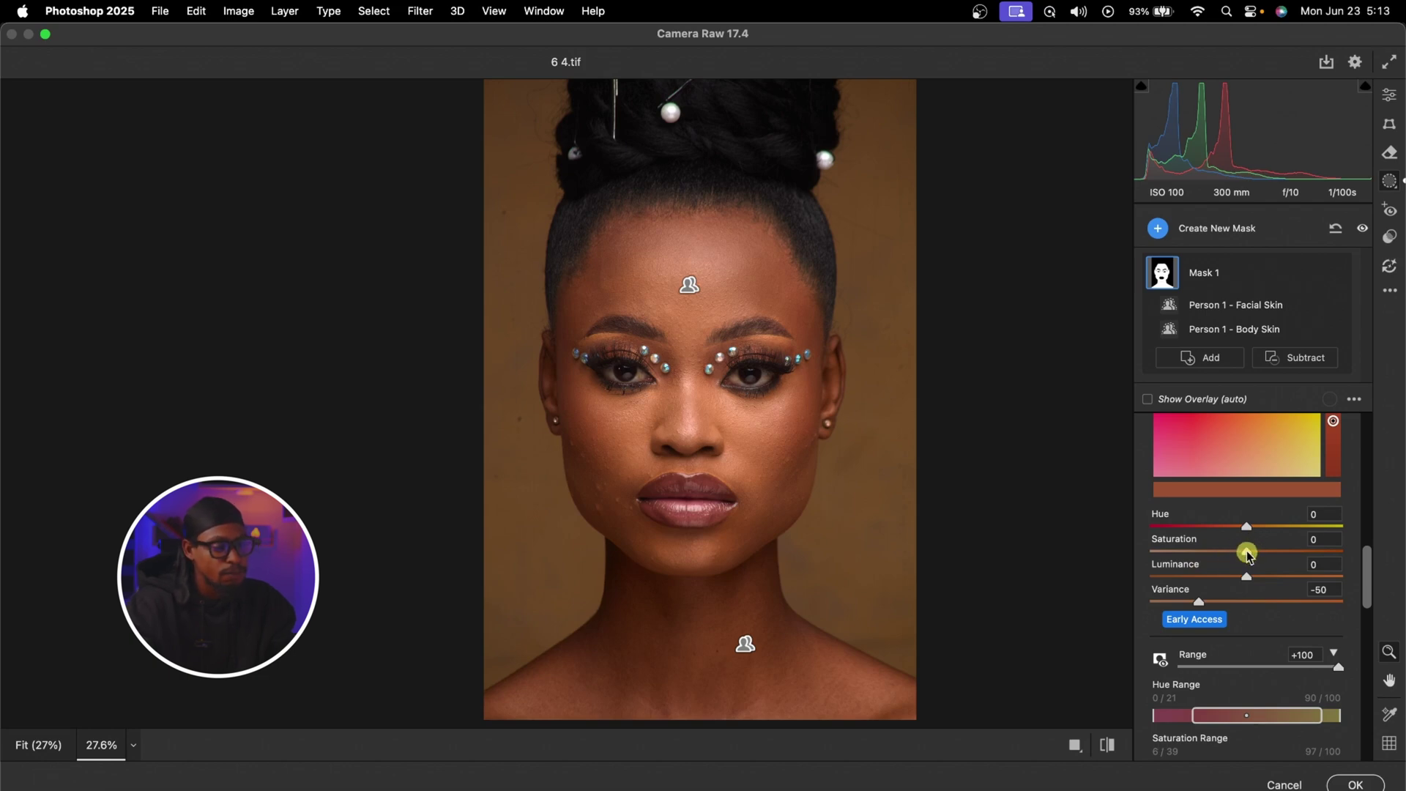
drag(1262, 555, 1223, 560)
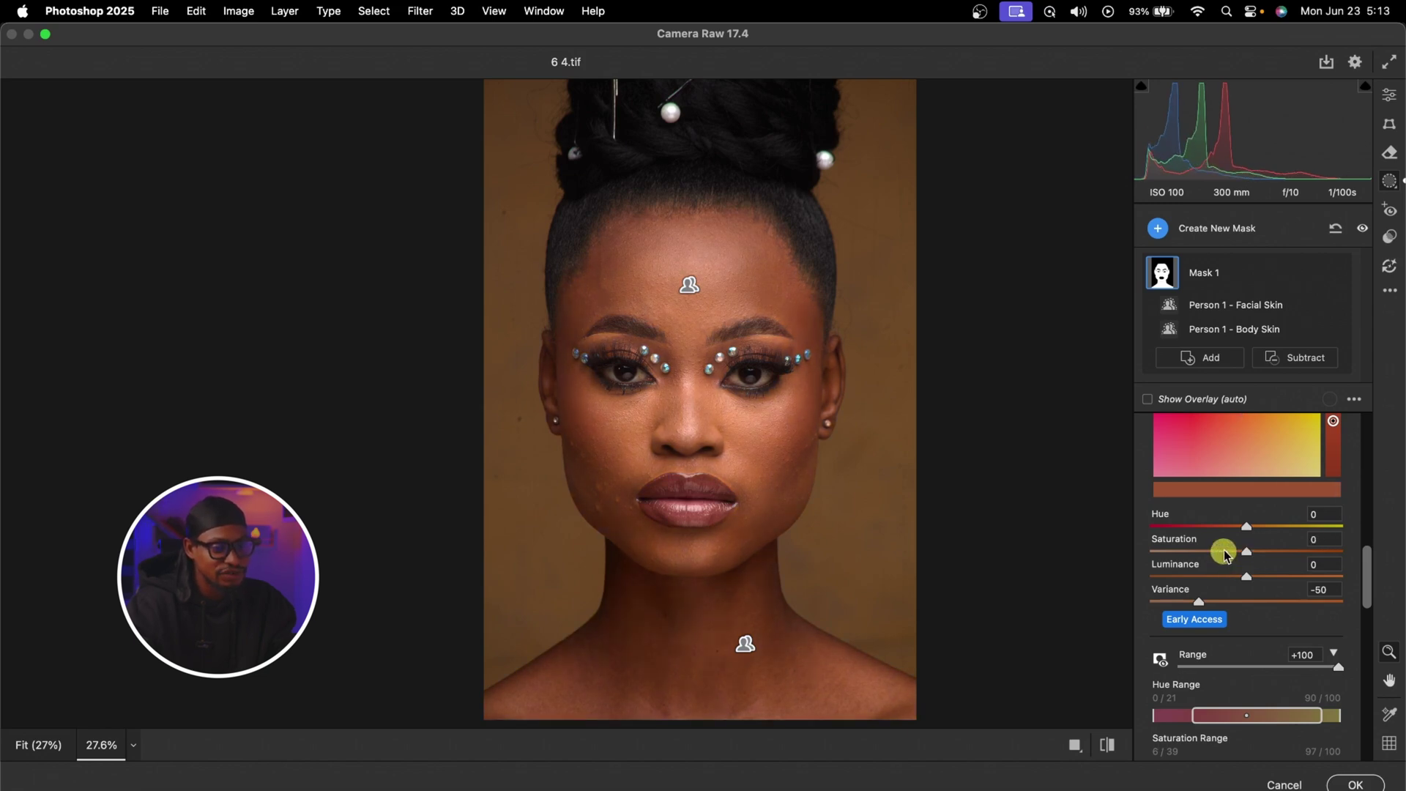
double_click(1221, 555)
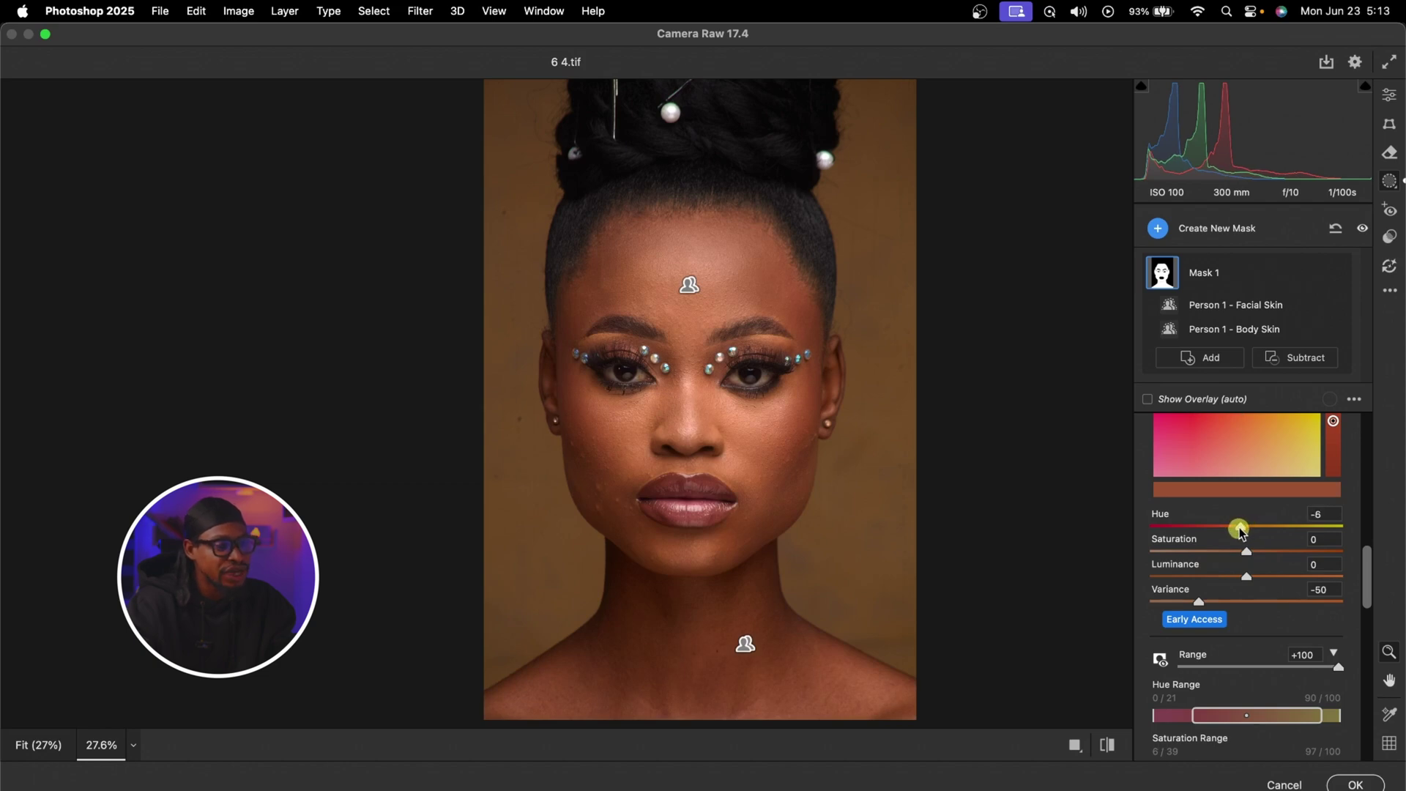
drag(1231, 534, 1267, 530)
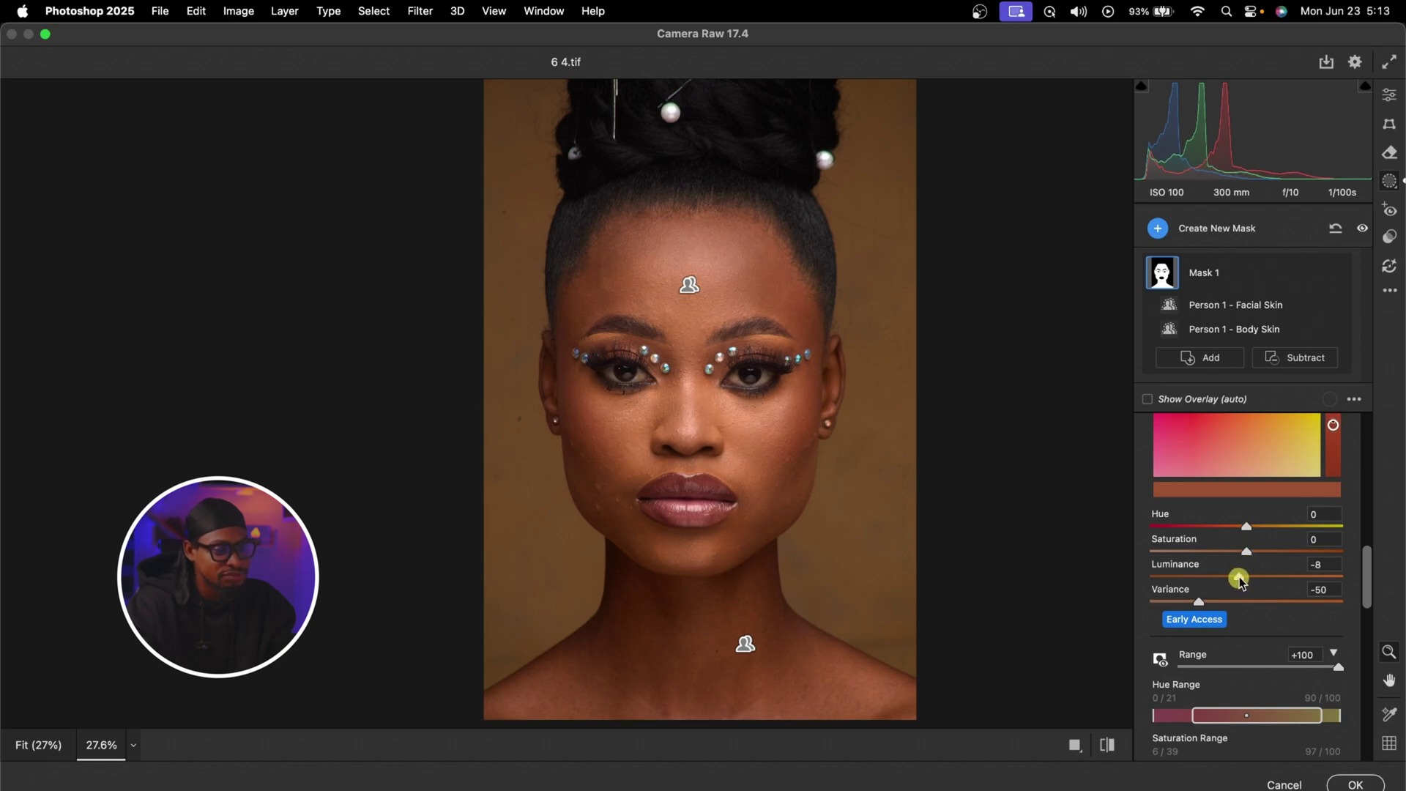
drag(1247, 550, 1249, 554)
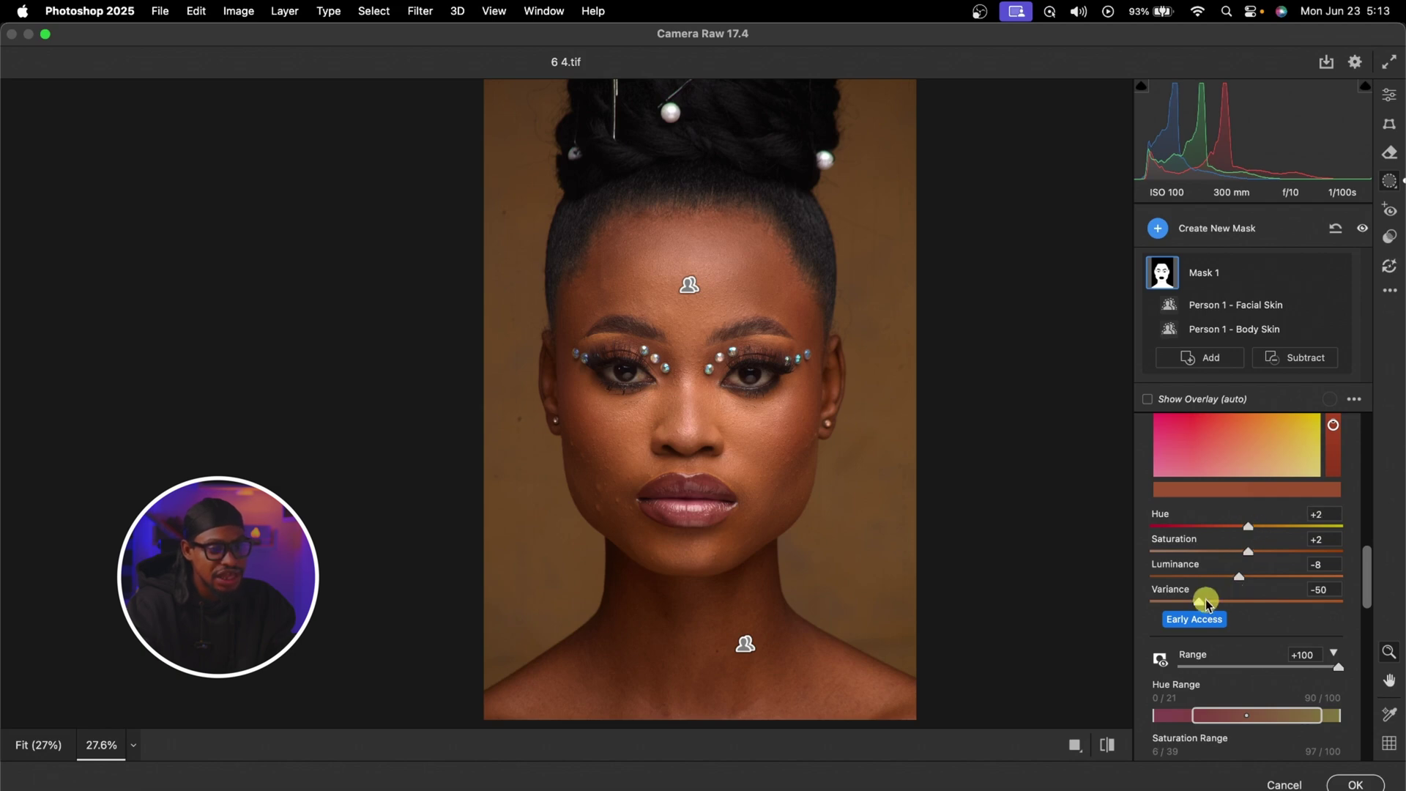
drag(1201, 601, 1204, 603)
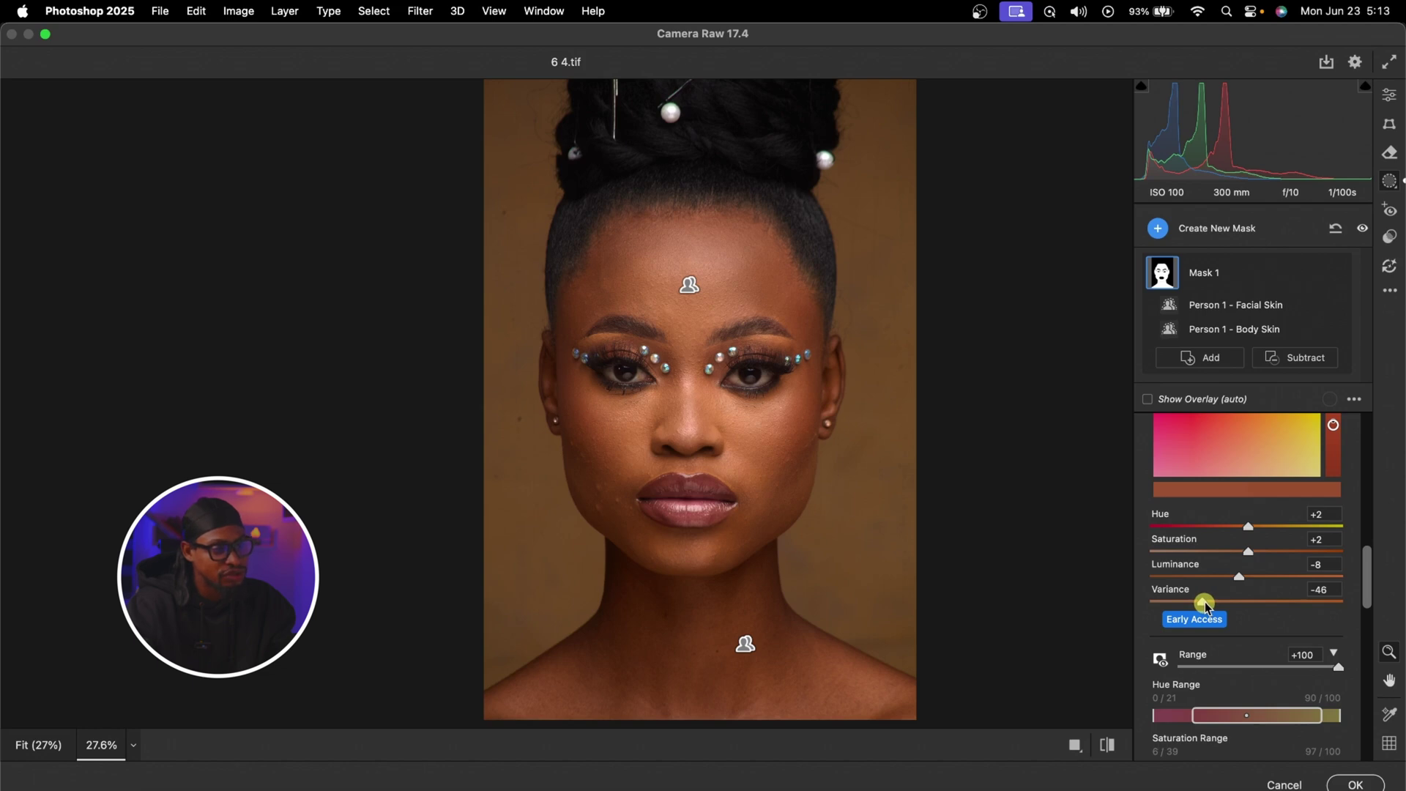
Step: Compare with the mask removed and restored, then apply the Camera Raw filter to Layer 1
key(Delete)
key(super+z)
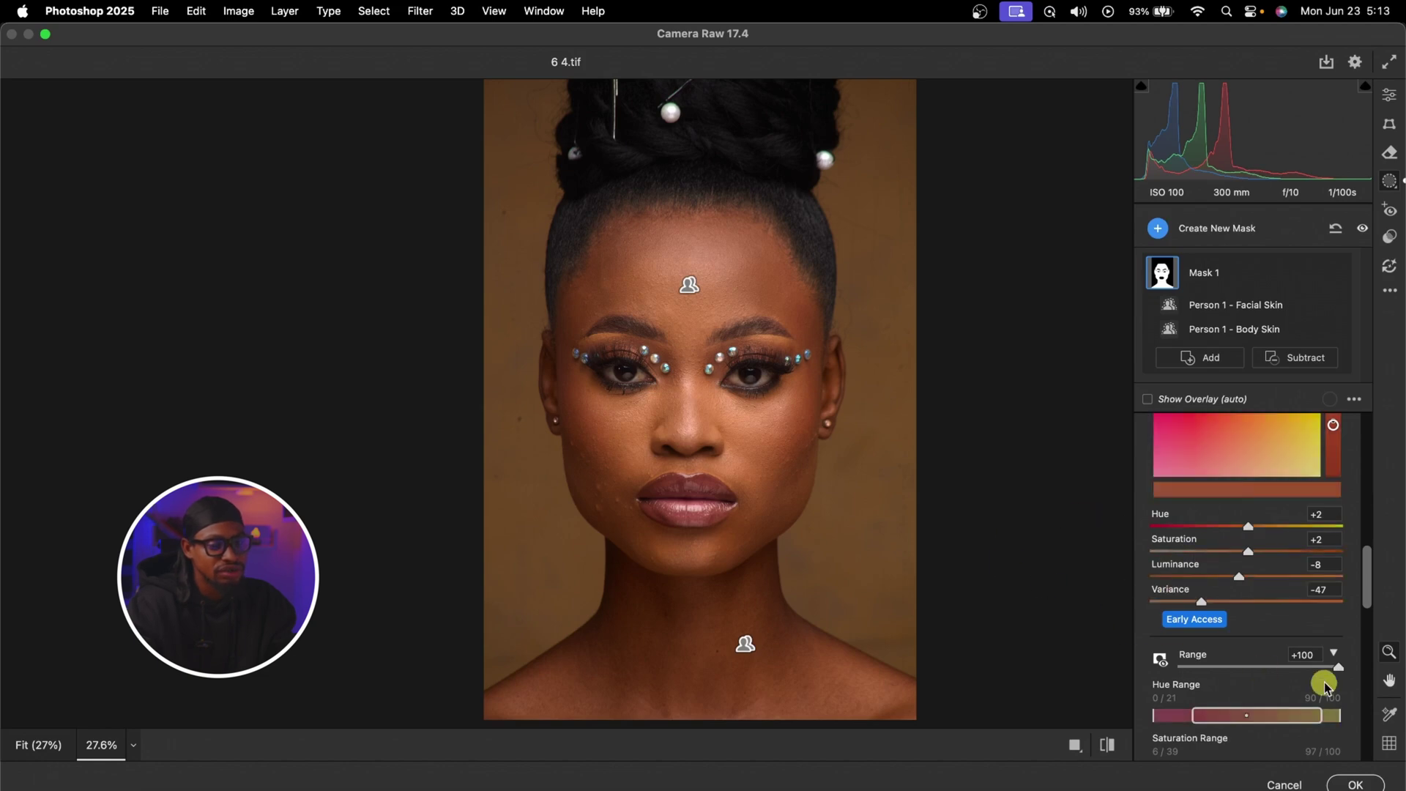
click(1352, 784)
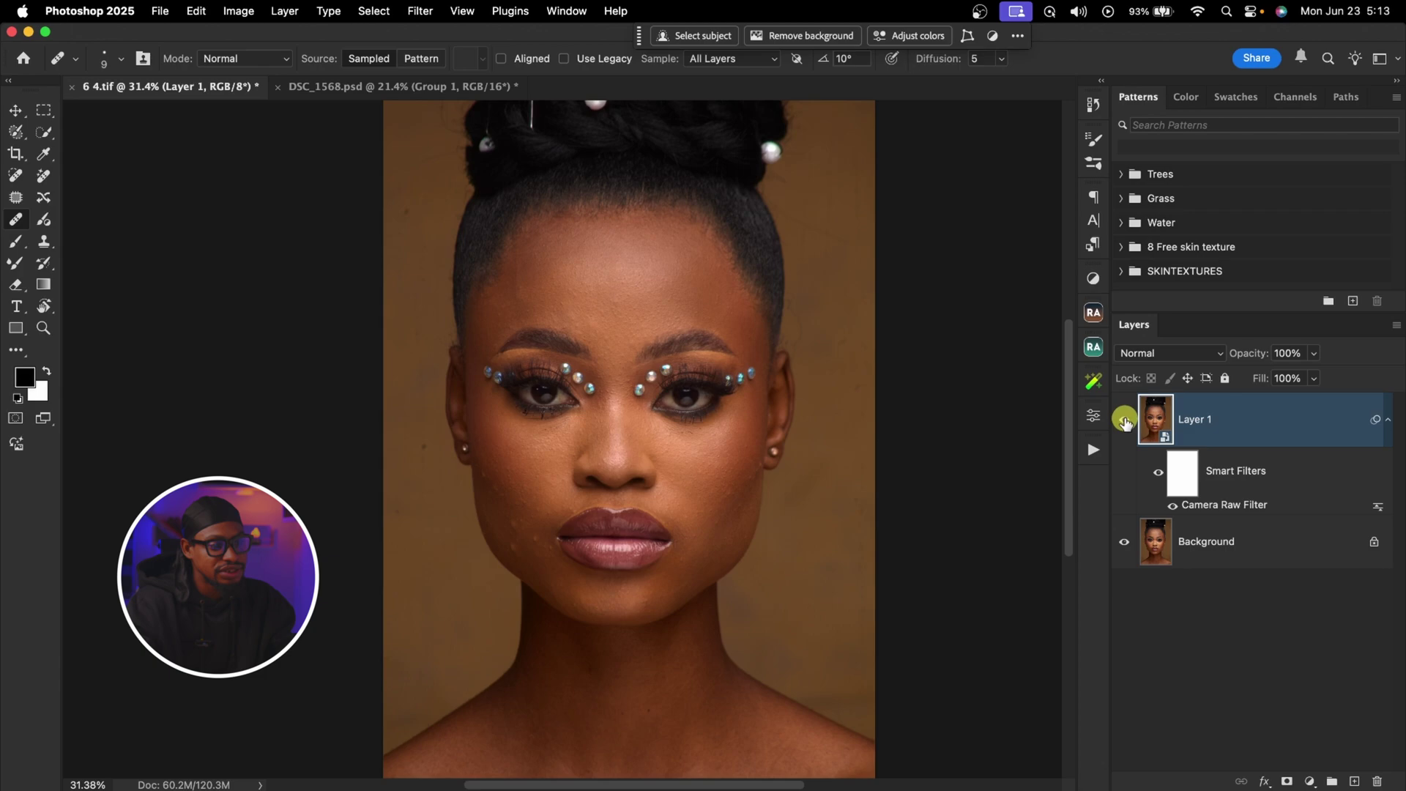
click(1124, 419)
click(1125, 421)
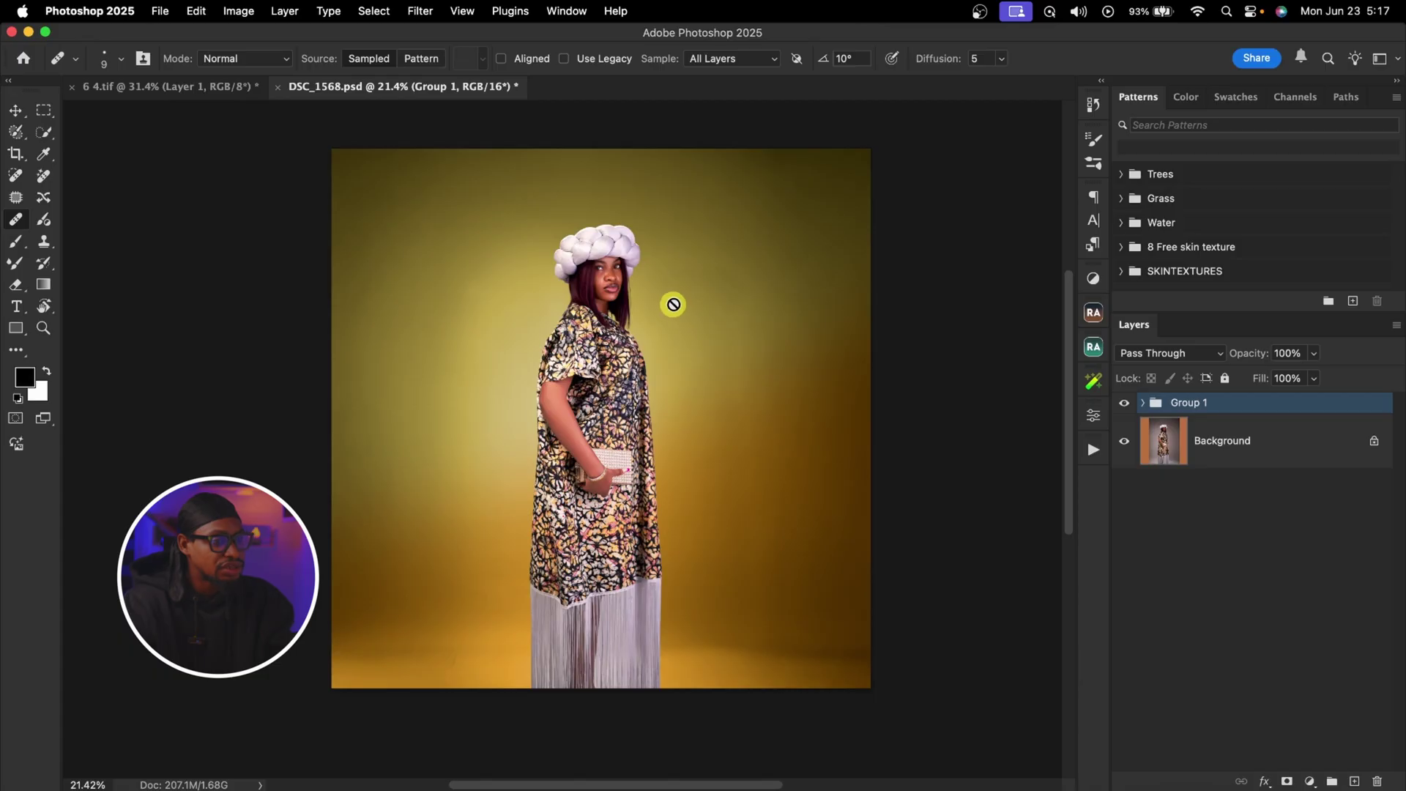
Step: Inspect the yellow backdrop up close, then stamp all visible layers into Layer 11 with Cmd+Option+Shift+E
key(z)
click(672, 315)
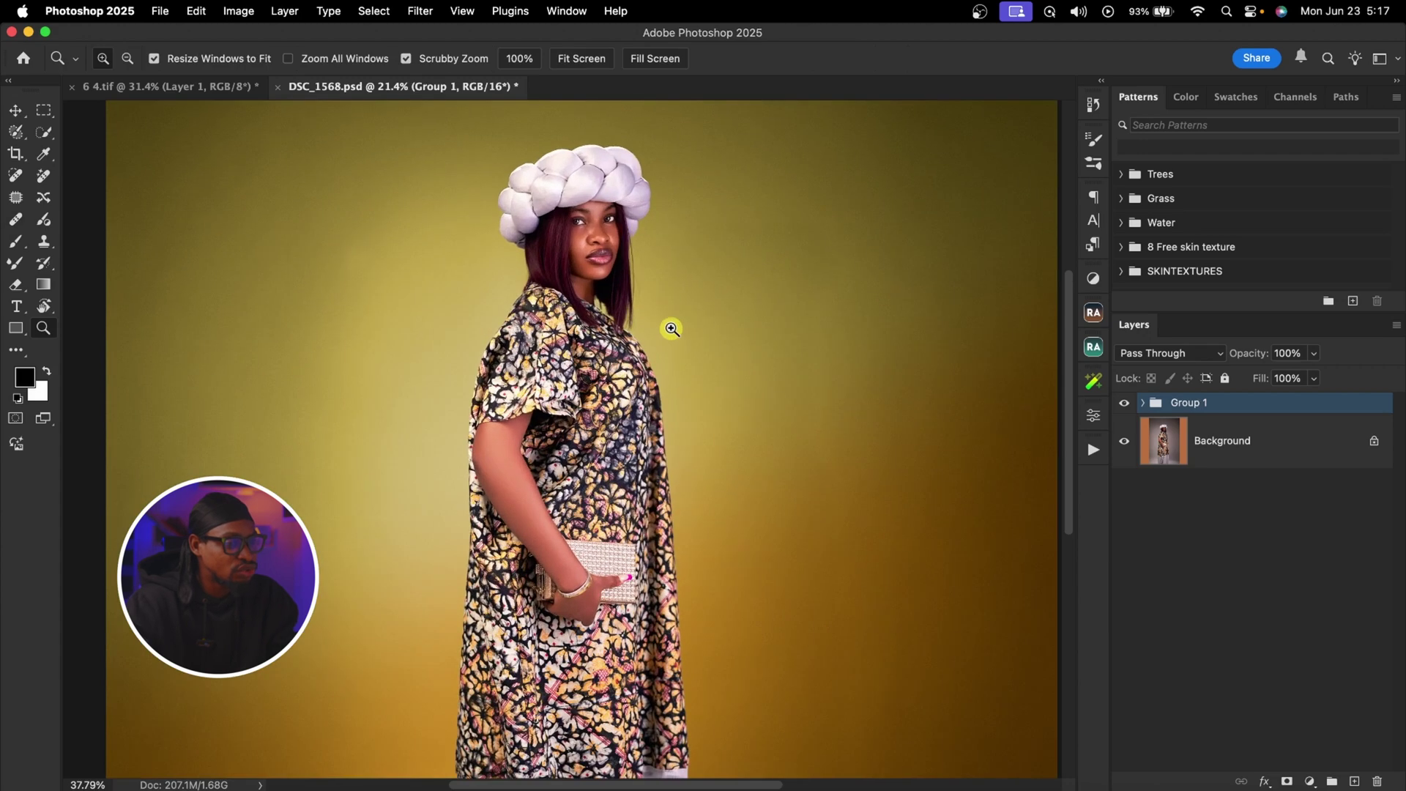
mouse_move(691, 323)
mouse_down()
mouse_move(645, 323)
mouse_move(683, 303)
mouse_up()
key(j)
key(z)
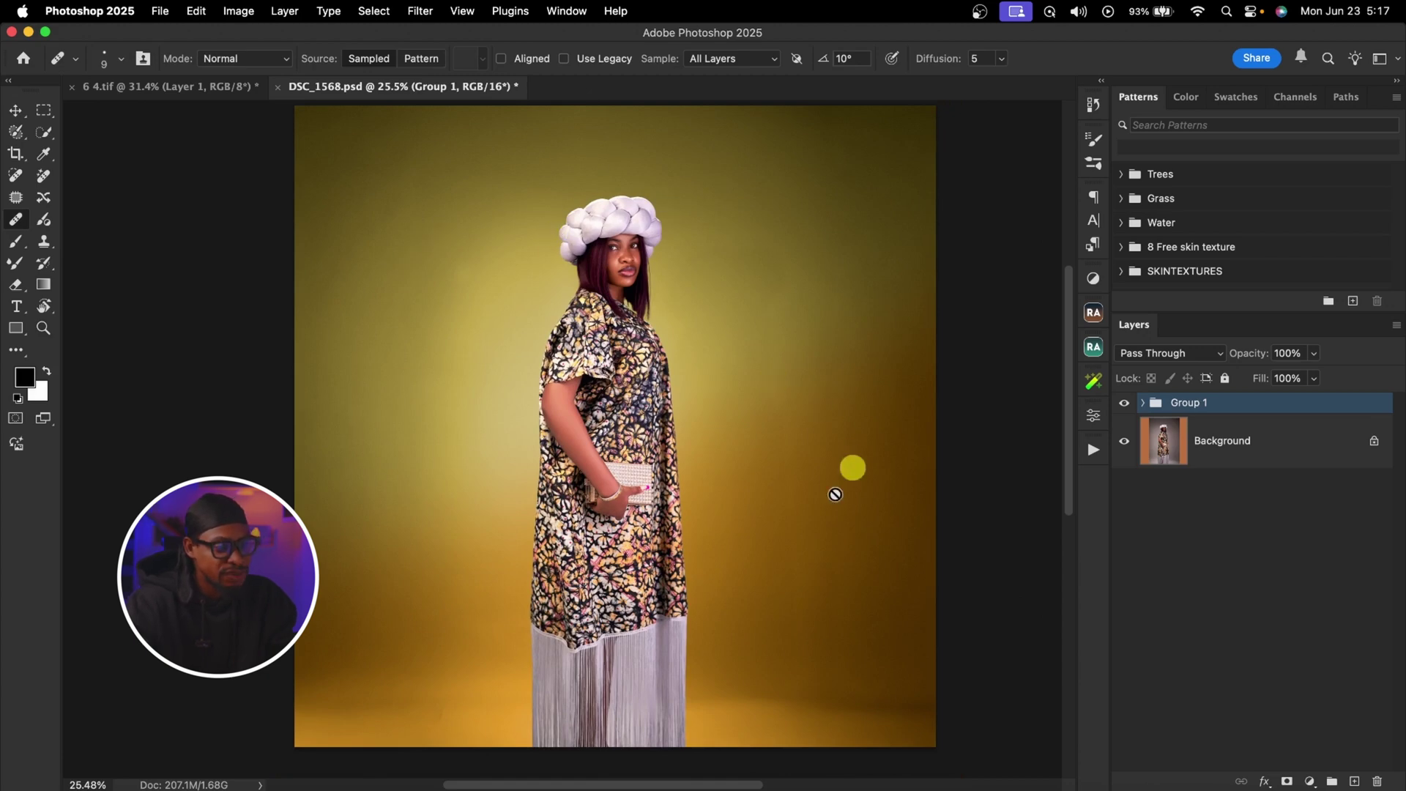
key(z)
drag(709, 413, 684, 412)
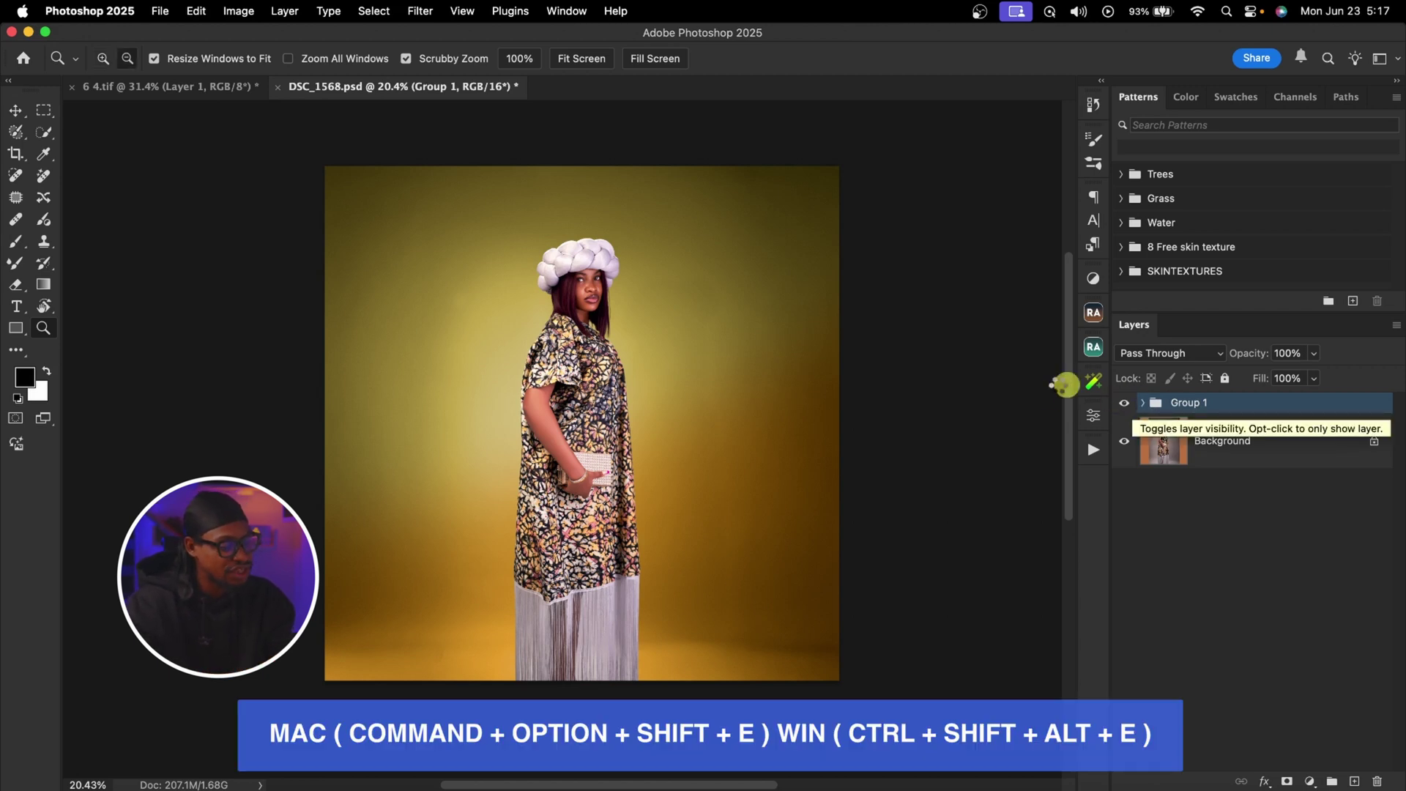
key(super+alt+shift+e)
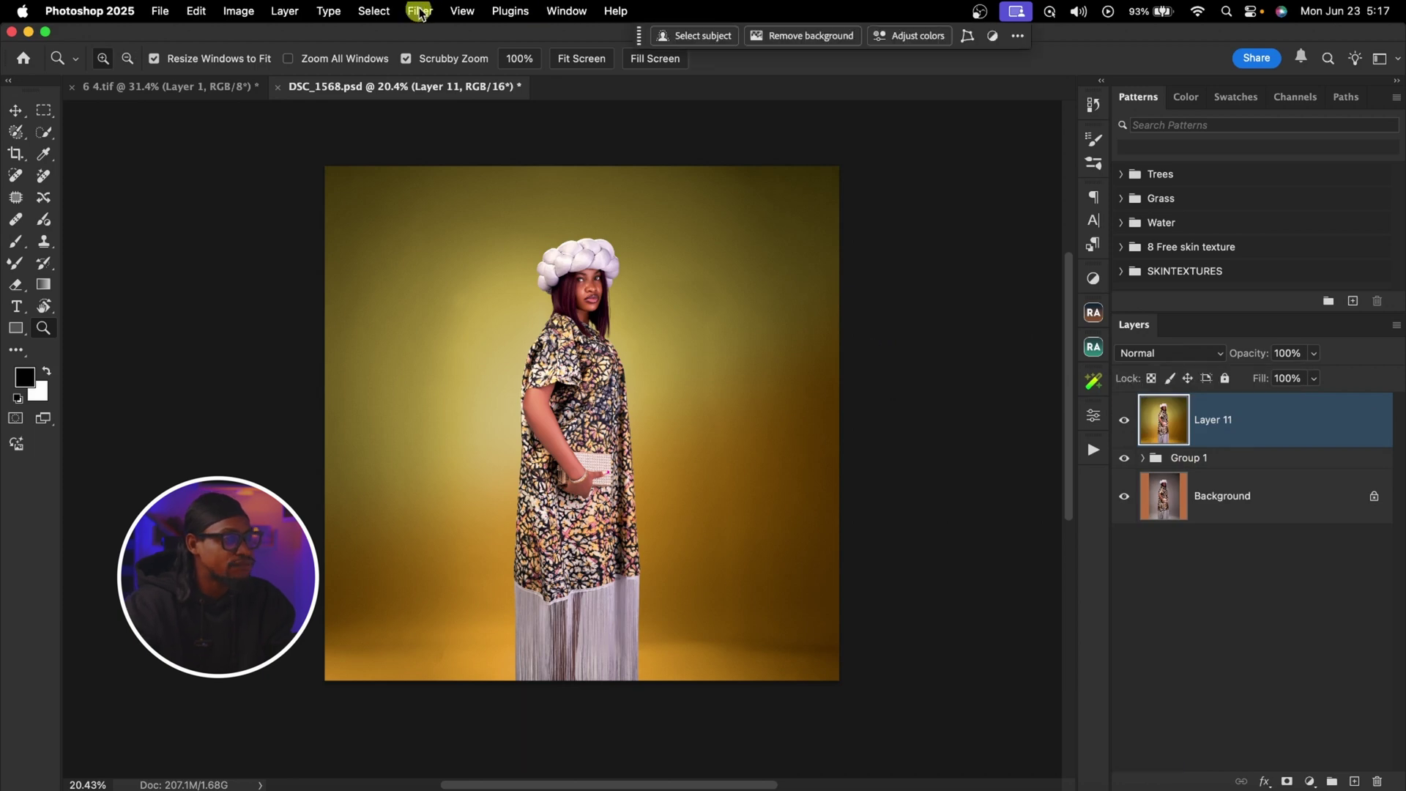
Step: Convert Layer 11 for Smart Filters and launch Camera Raw Filter on it
click(420, 12)
click(474, 58)
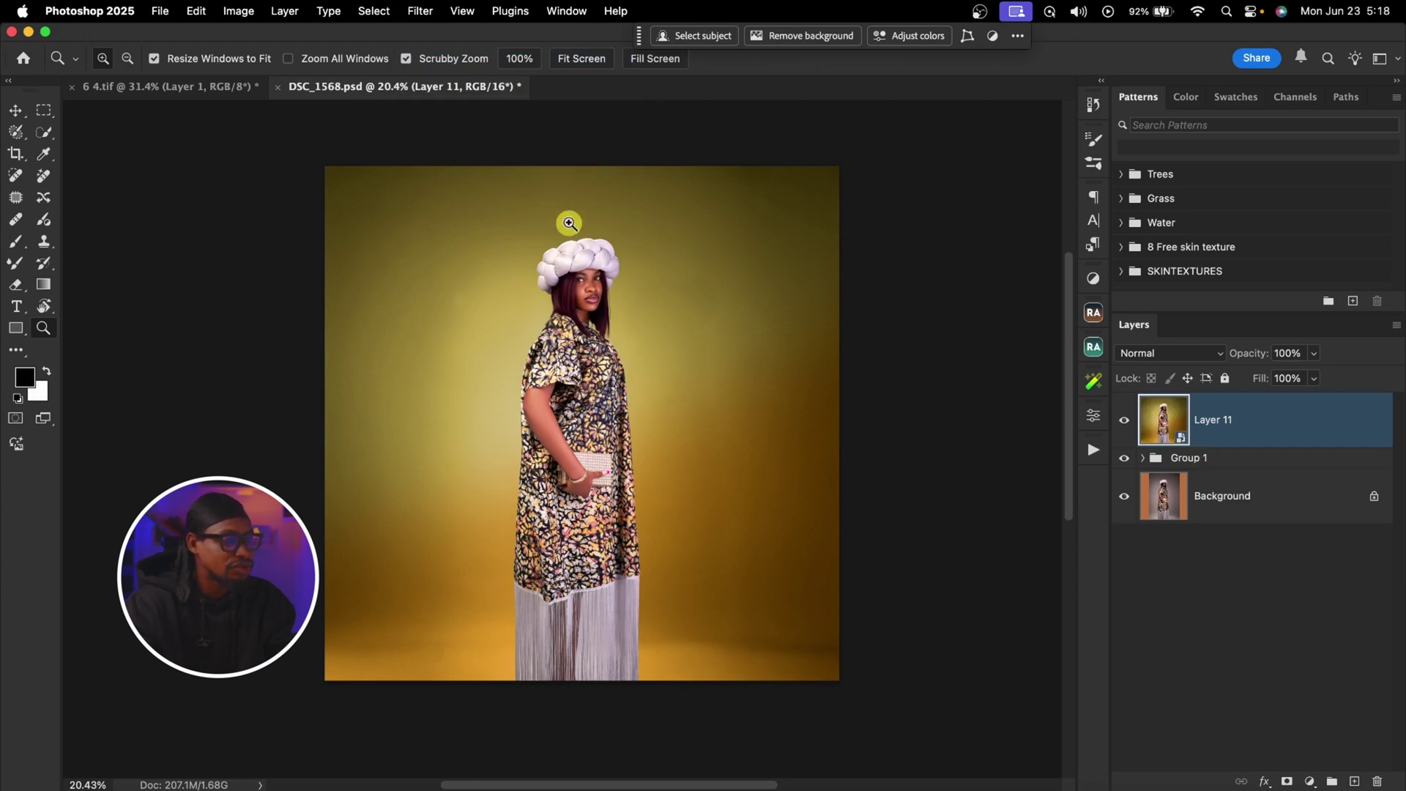
click(420, 12)
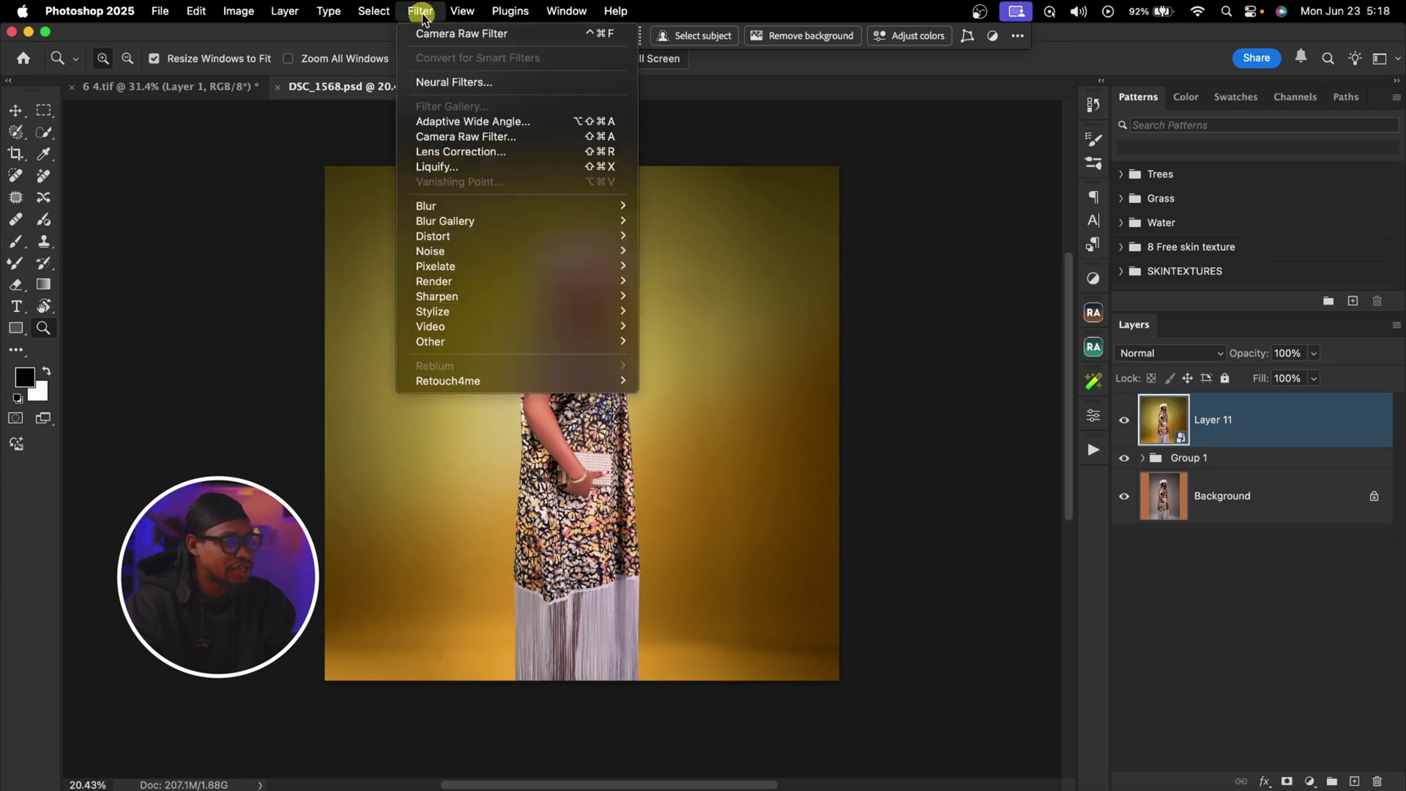
click(451, 137)
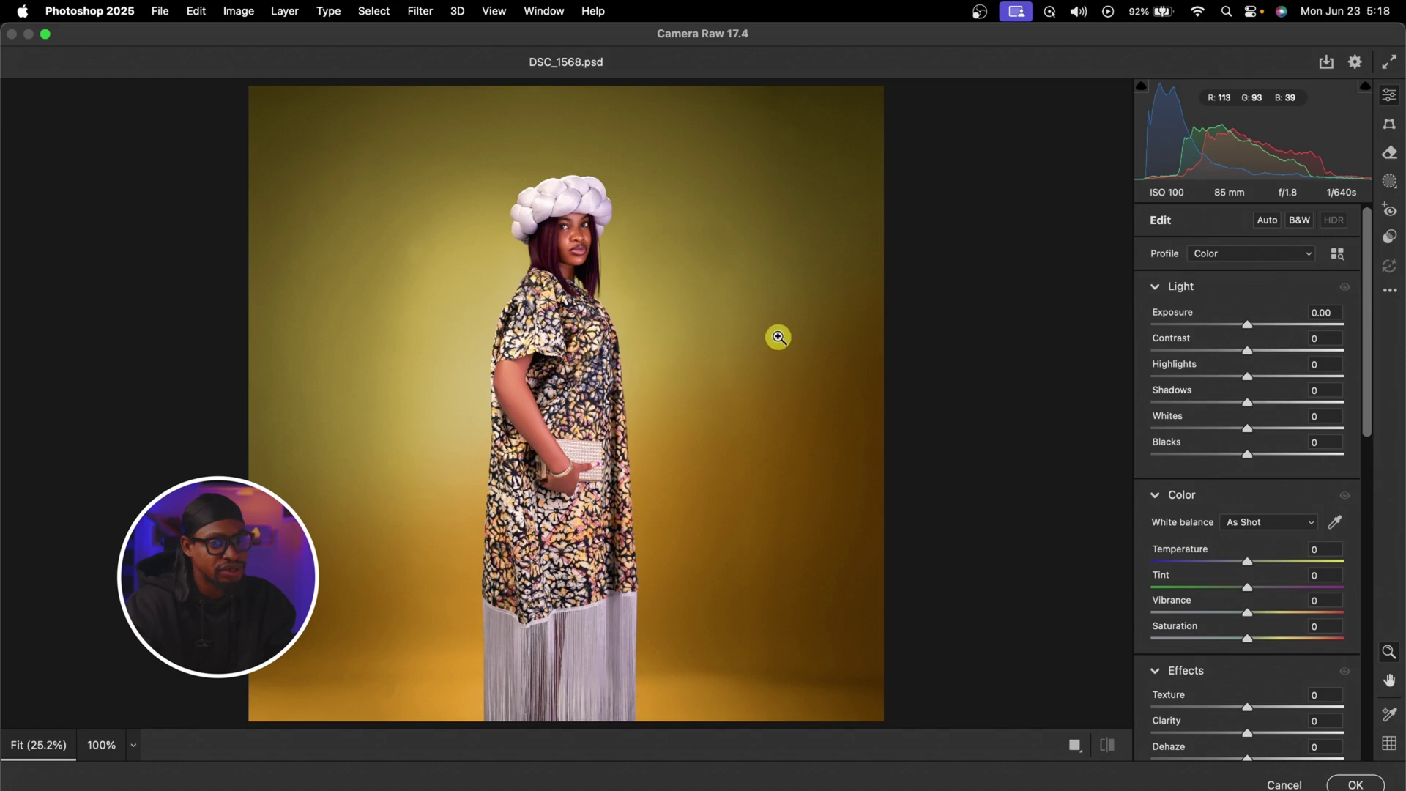
Step: Create a Background mask and sample the yellow backdrop as its Point Color target
click(1389, 181)
click(1309, 264)
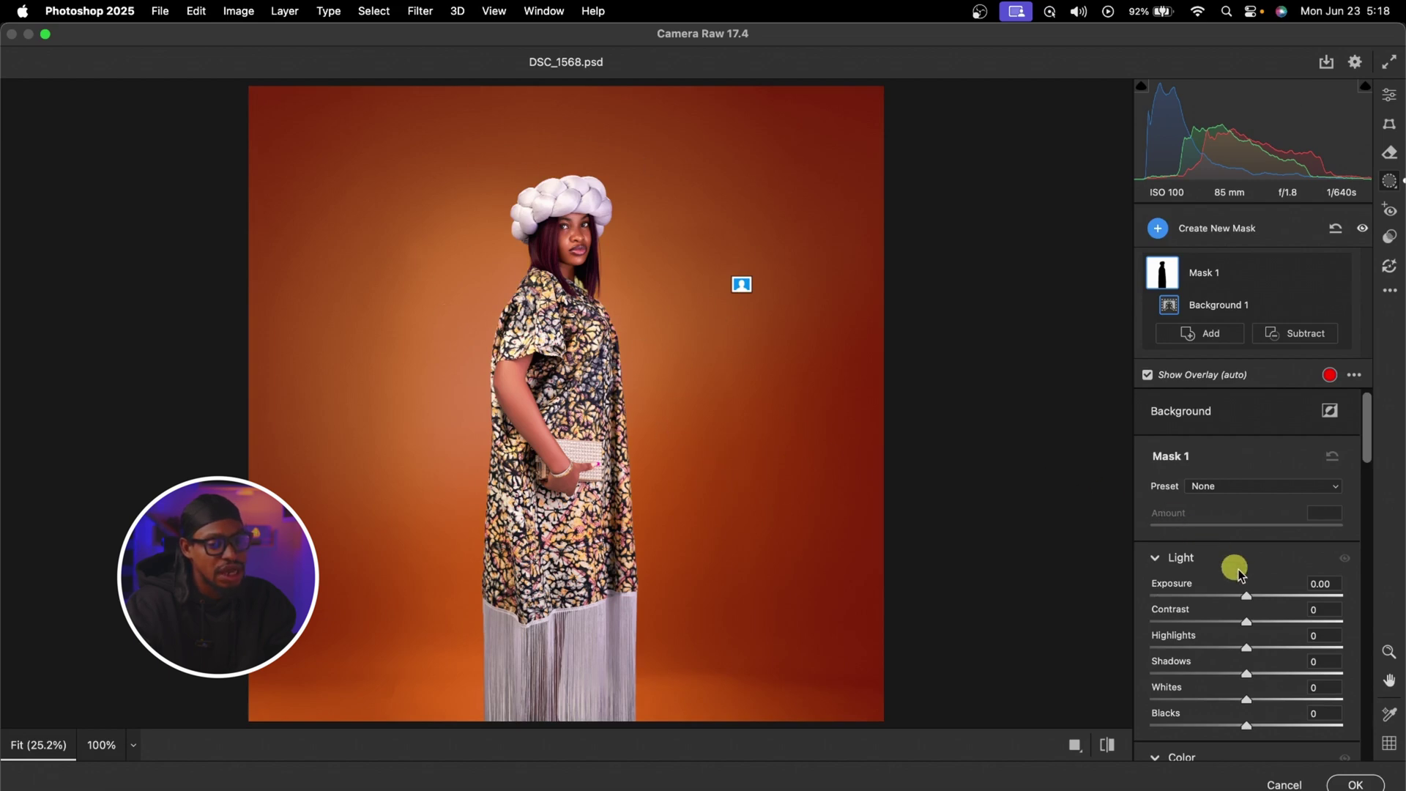
scroll(1239, 575, down, 5)
scroll(1239, 575, down, 5)
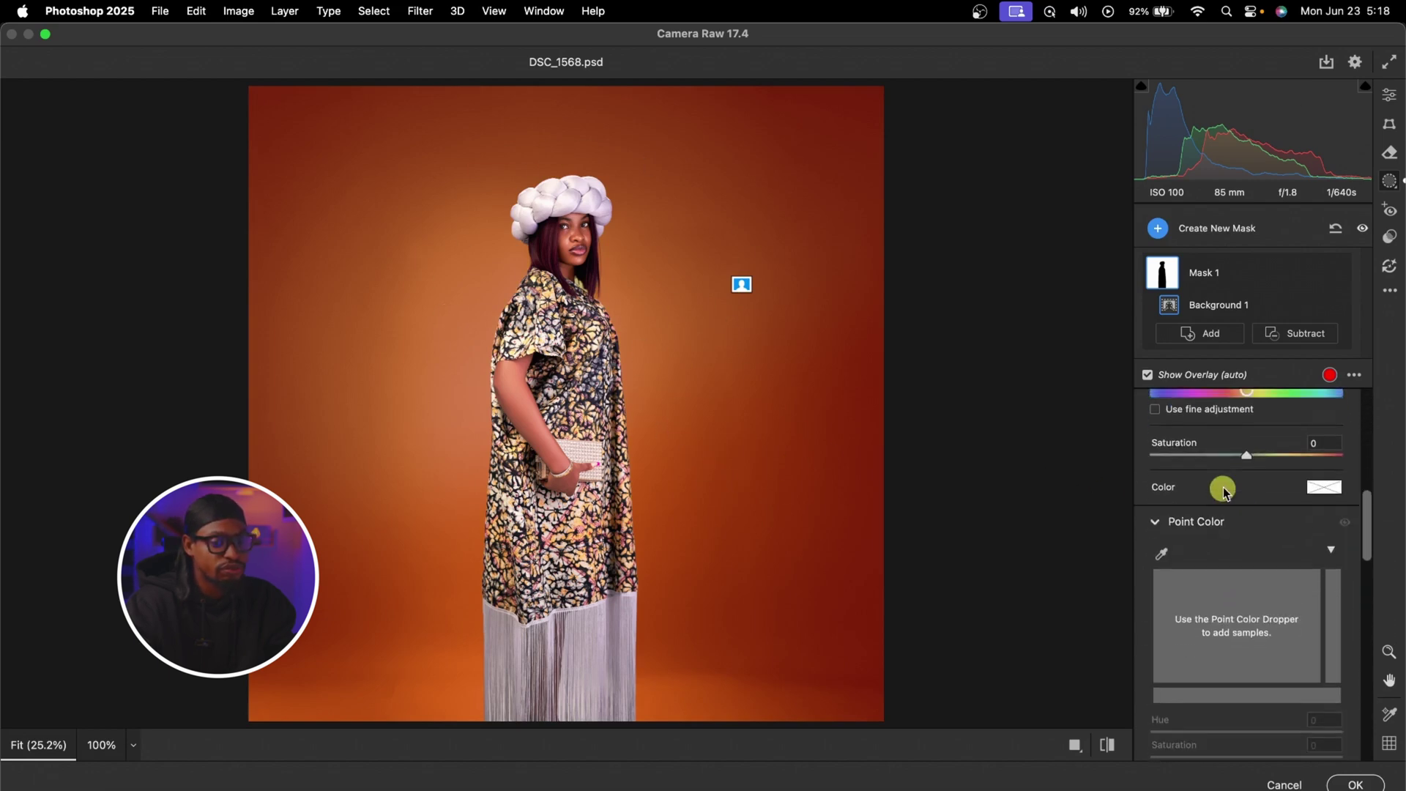
click(1164, 513)
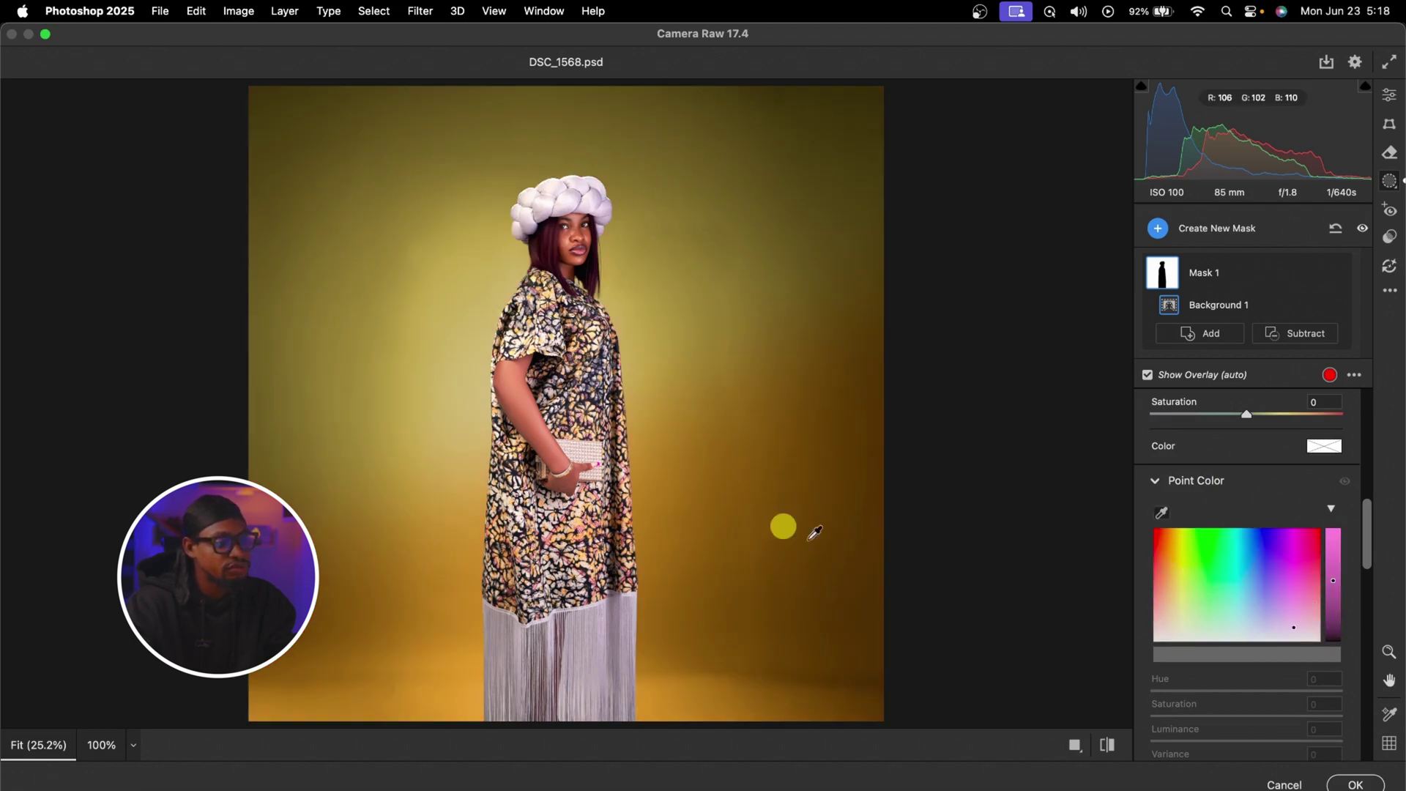
click(390, 209)
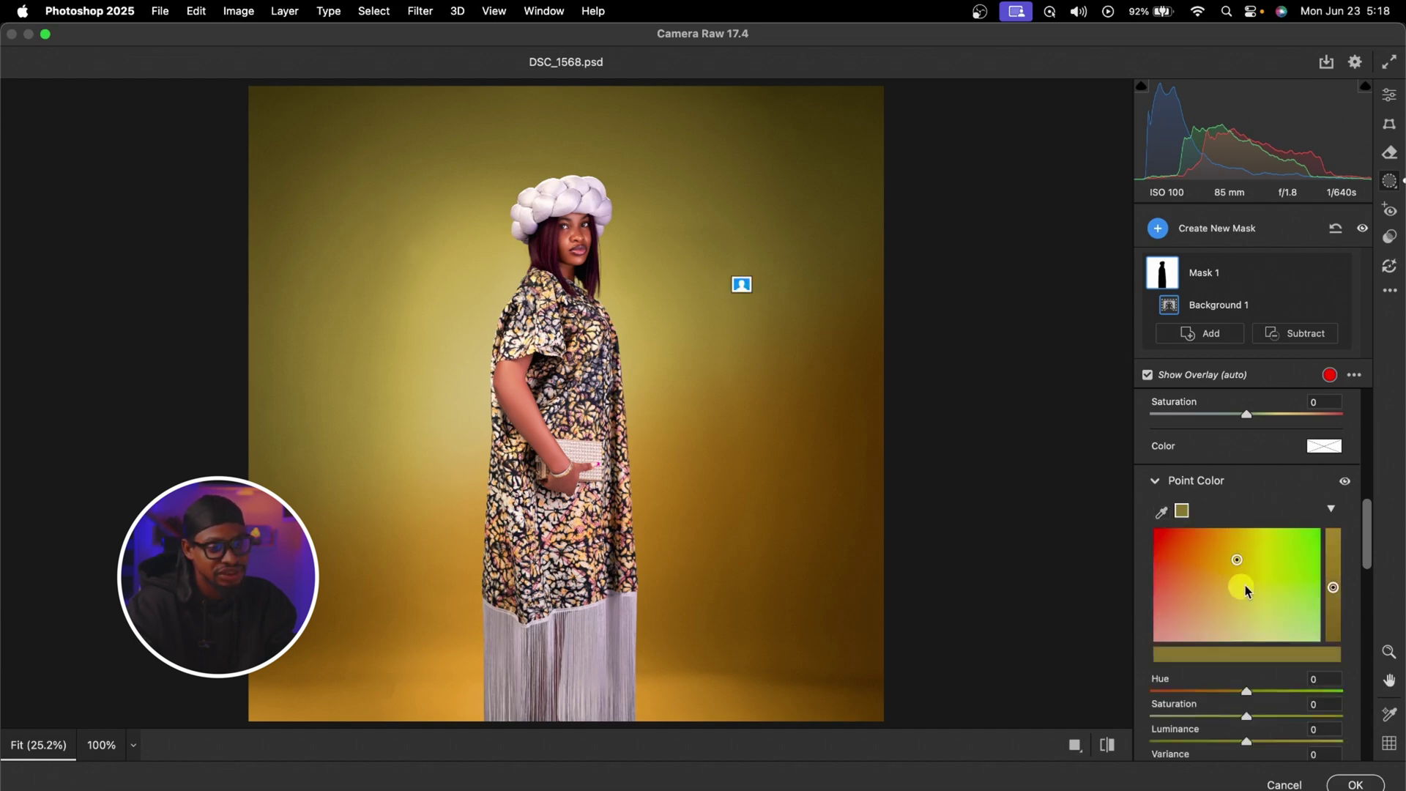
Step: Set Point Color Range to +100 and widen the hue, saturation (to 100) and luminance (to 10) ranges
scroll(1248, 617, down, 6)
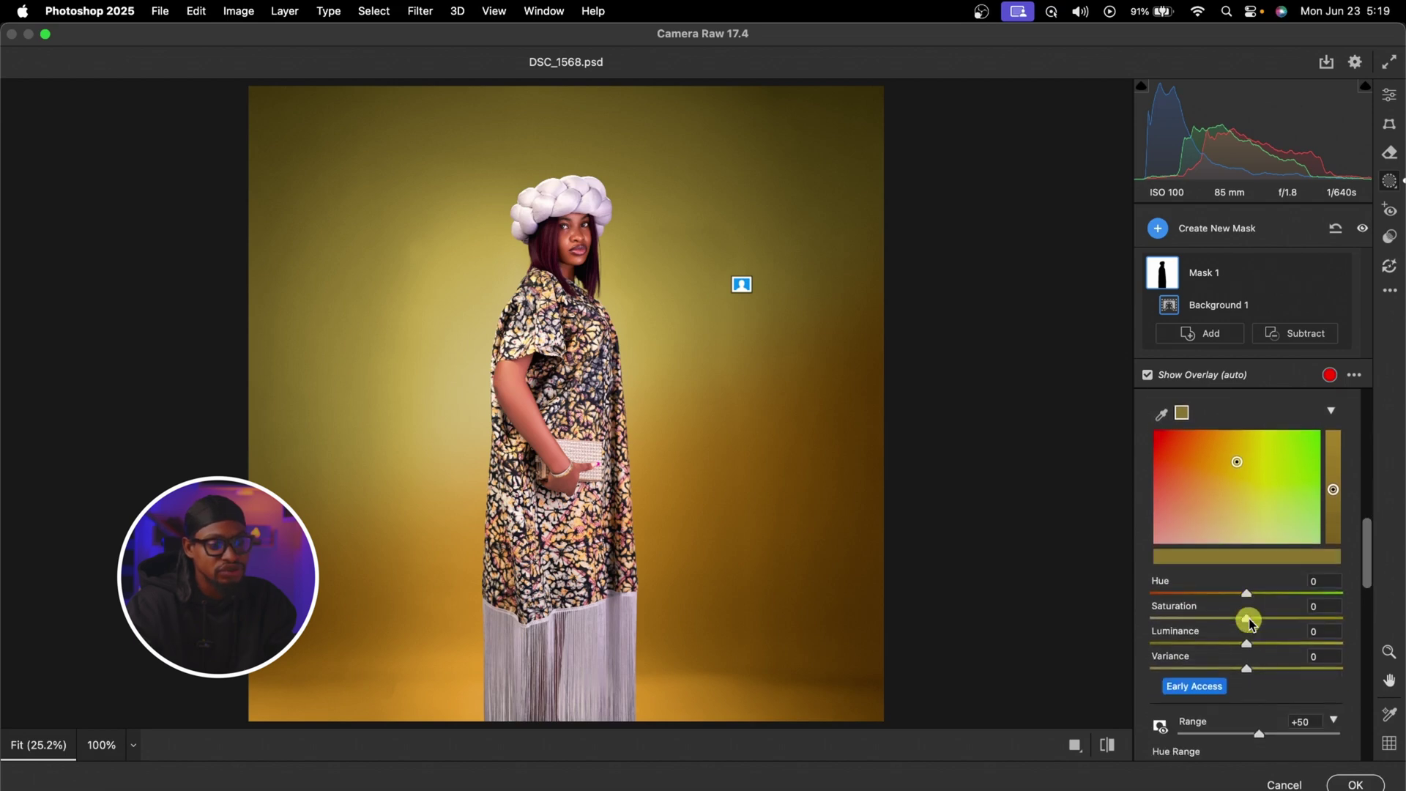
drag(1259, 614, 1357, 606)
drag(1280, 659, 1331, 656)
drag(1214, 656, 1172, 661)
drag(1267, 716, 1194, 698)
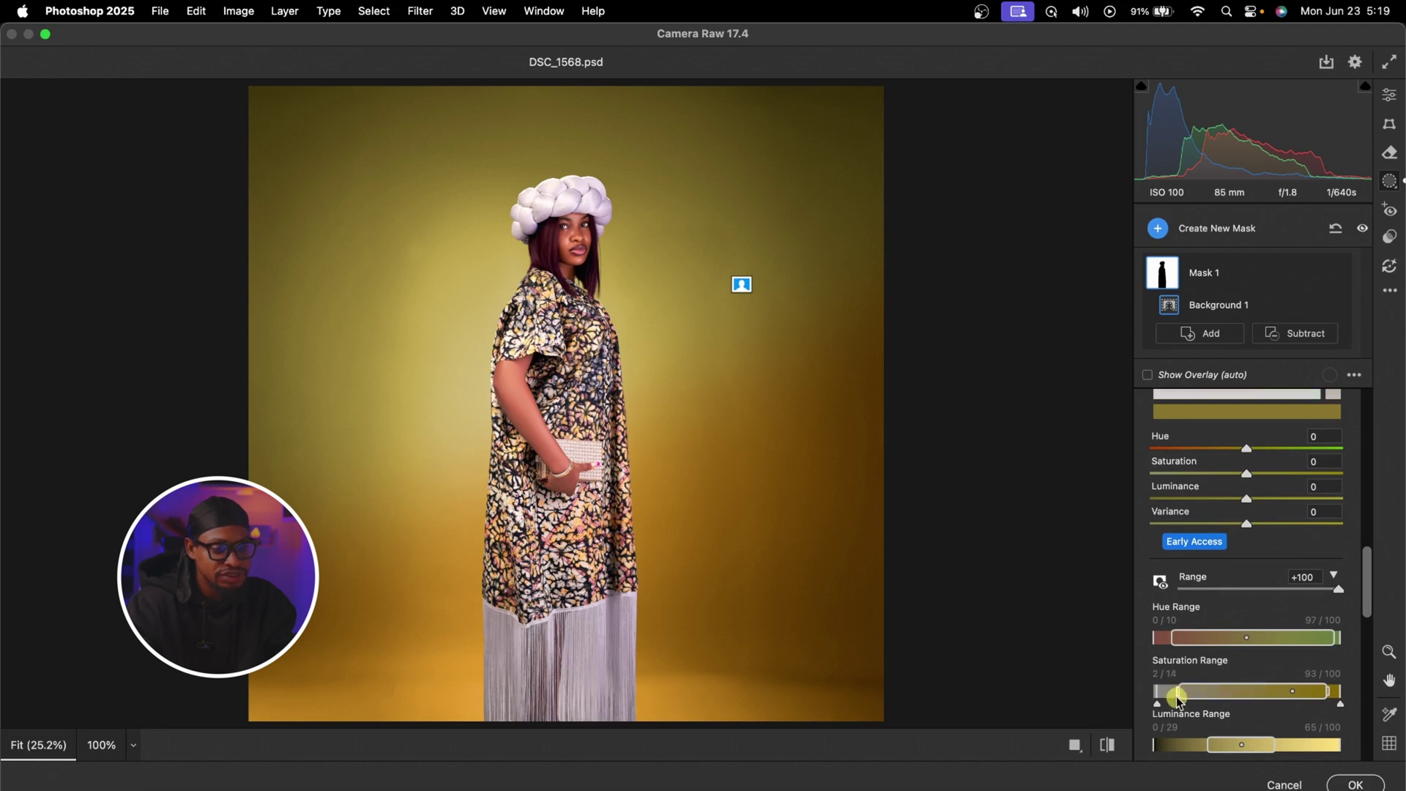
drag(1327, 689, 1338, 692)
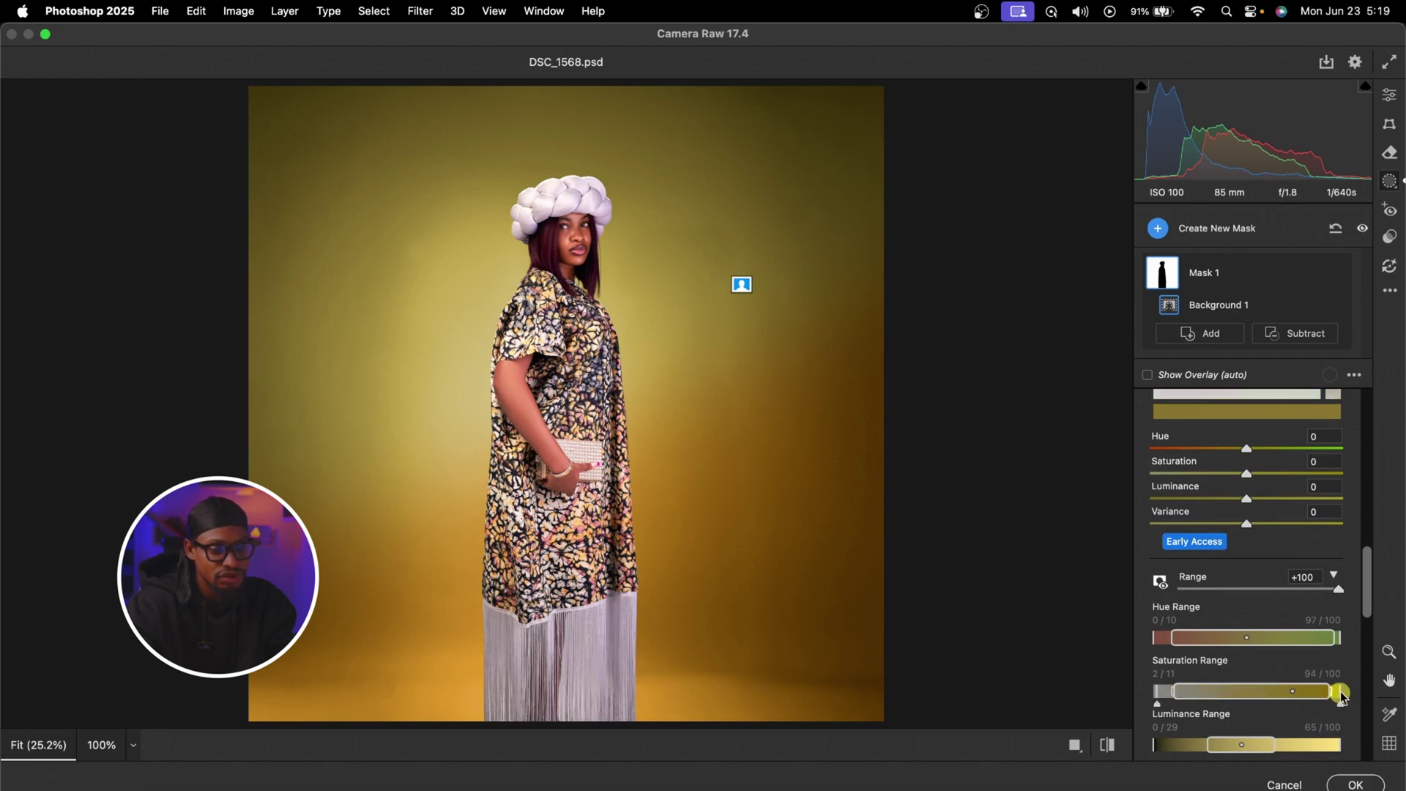
scroll(1270, 744, down, 2)
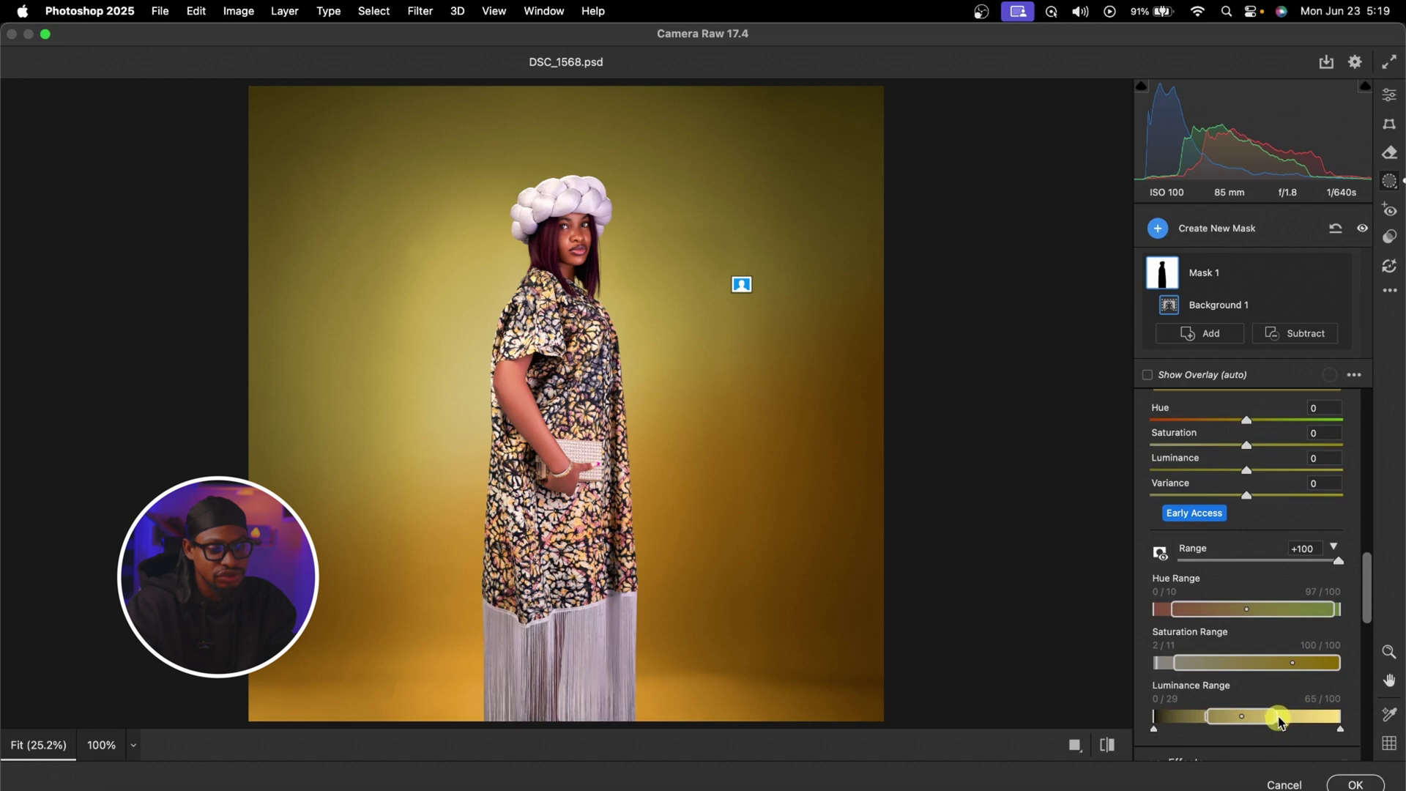
drag(1279, 722, 1332, 727)
drag(1207, 716, 1170, 716)
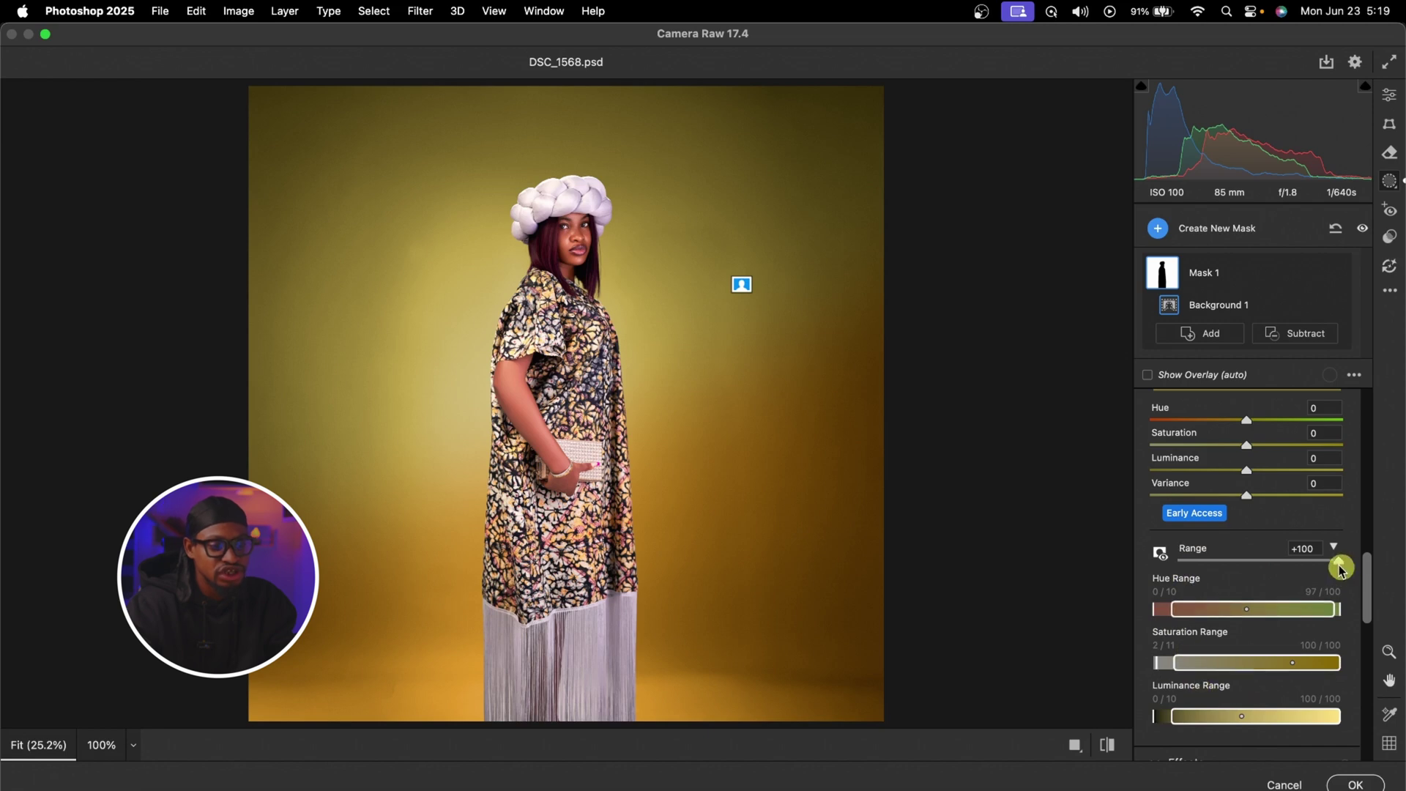
Step: Drop Variance to about -92 to flatten the backdrop colour, then delete the mask
click(1334, 547)
click(1334, 547)
click(1334, 547)
click(1334, 547)
click(1334, 547)
click(1333, 547)
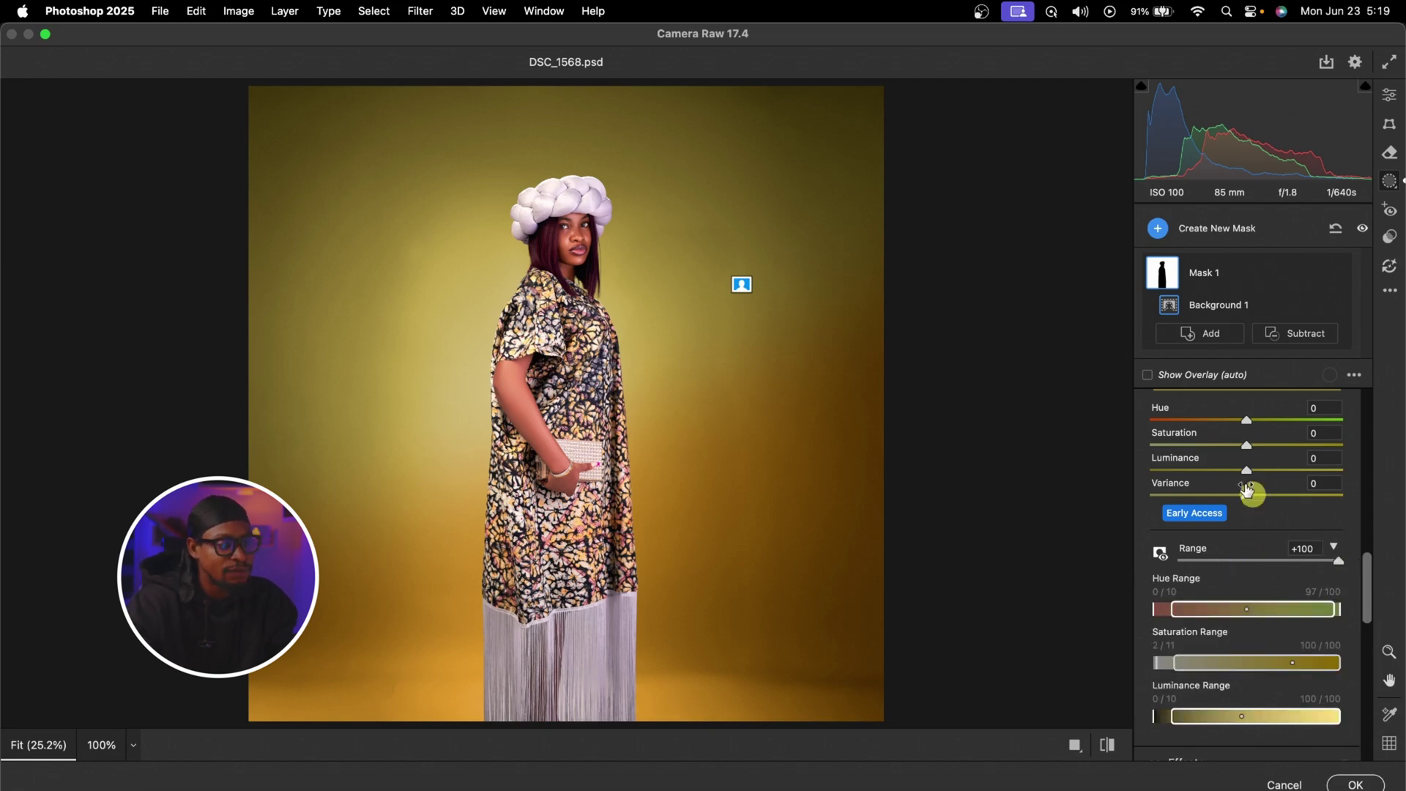
drag(1248, 497, 1168, 502)
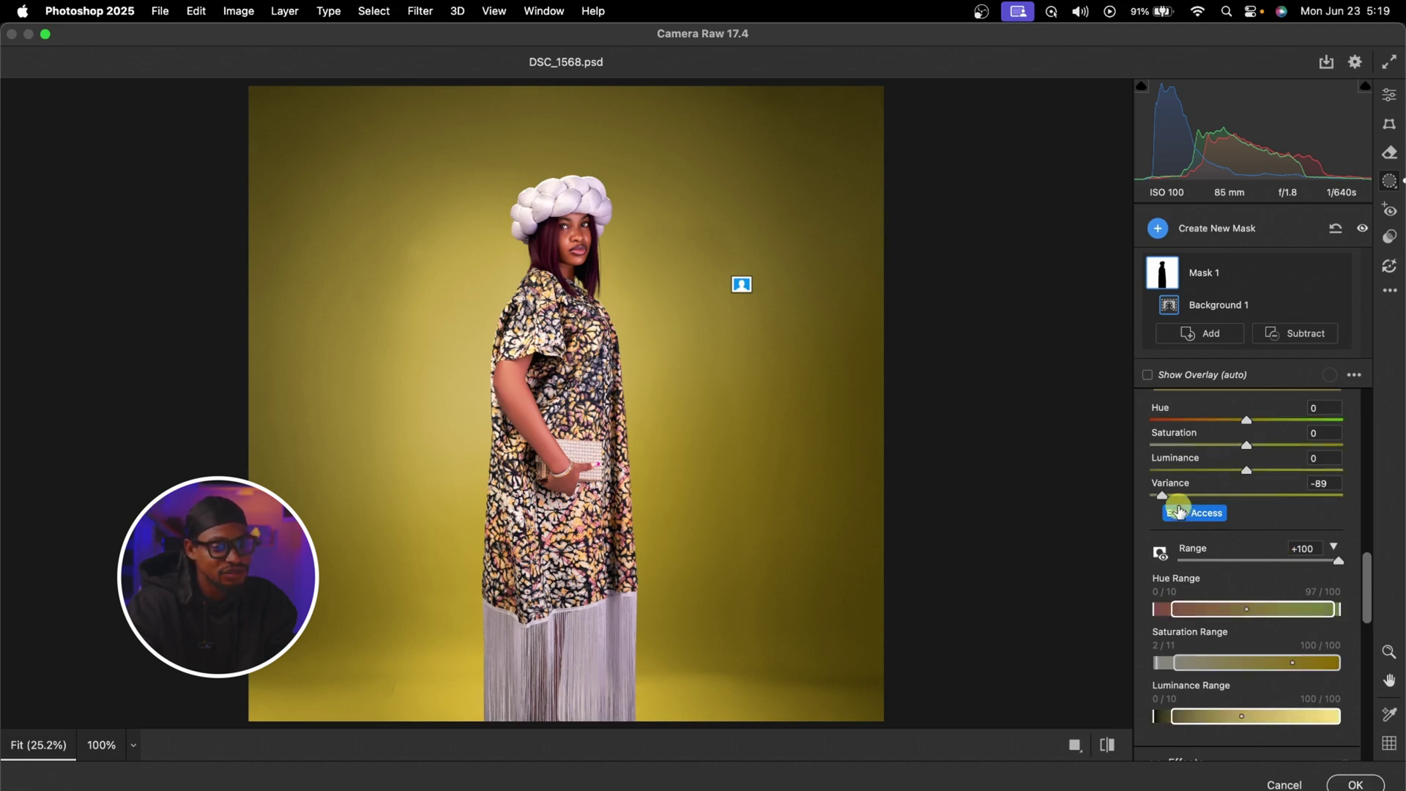
drag(1164, 495, 1381, 495)
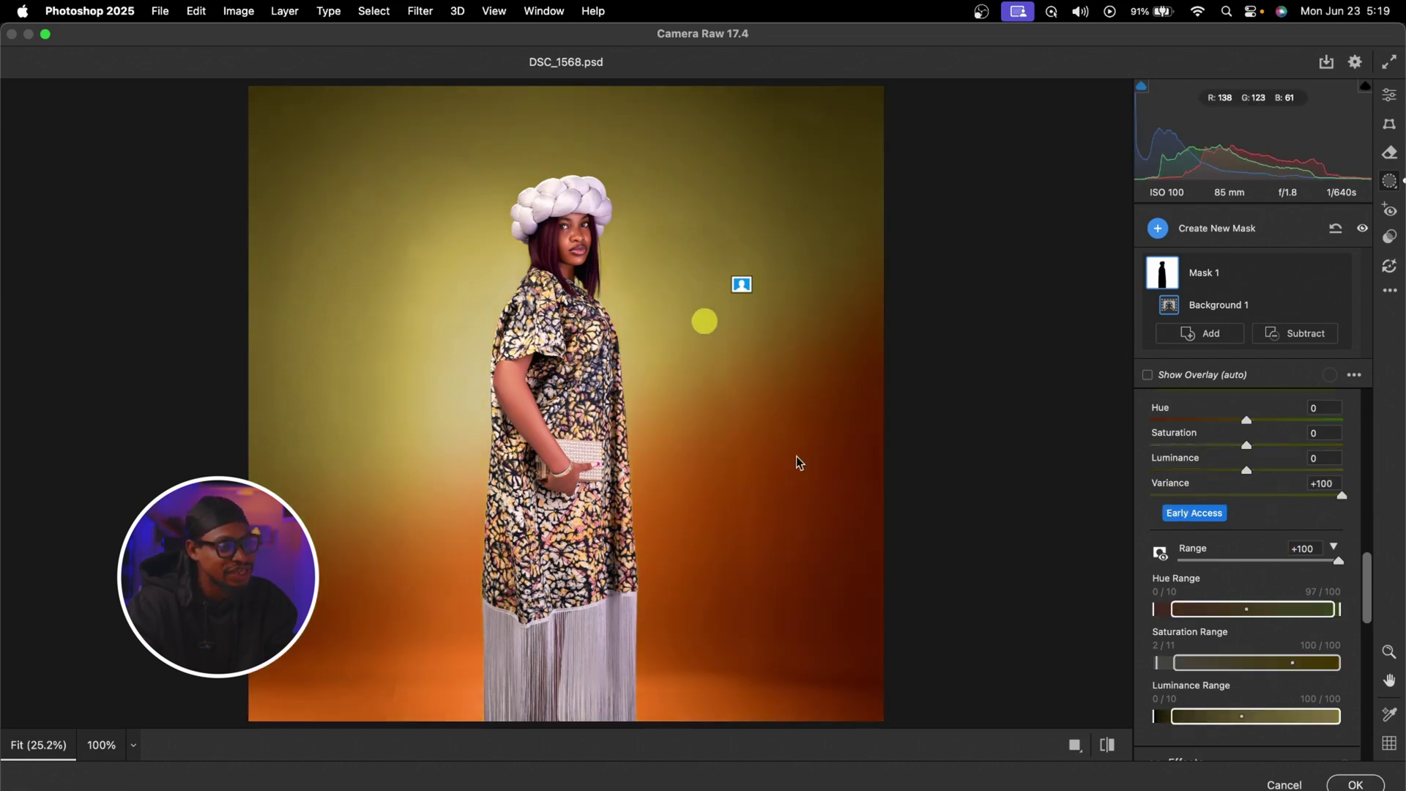
drag(1340, 496, 1172, 504)
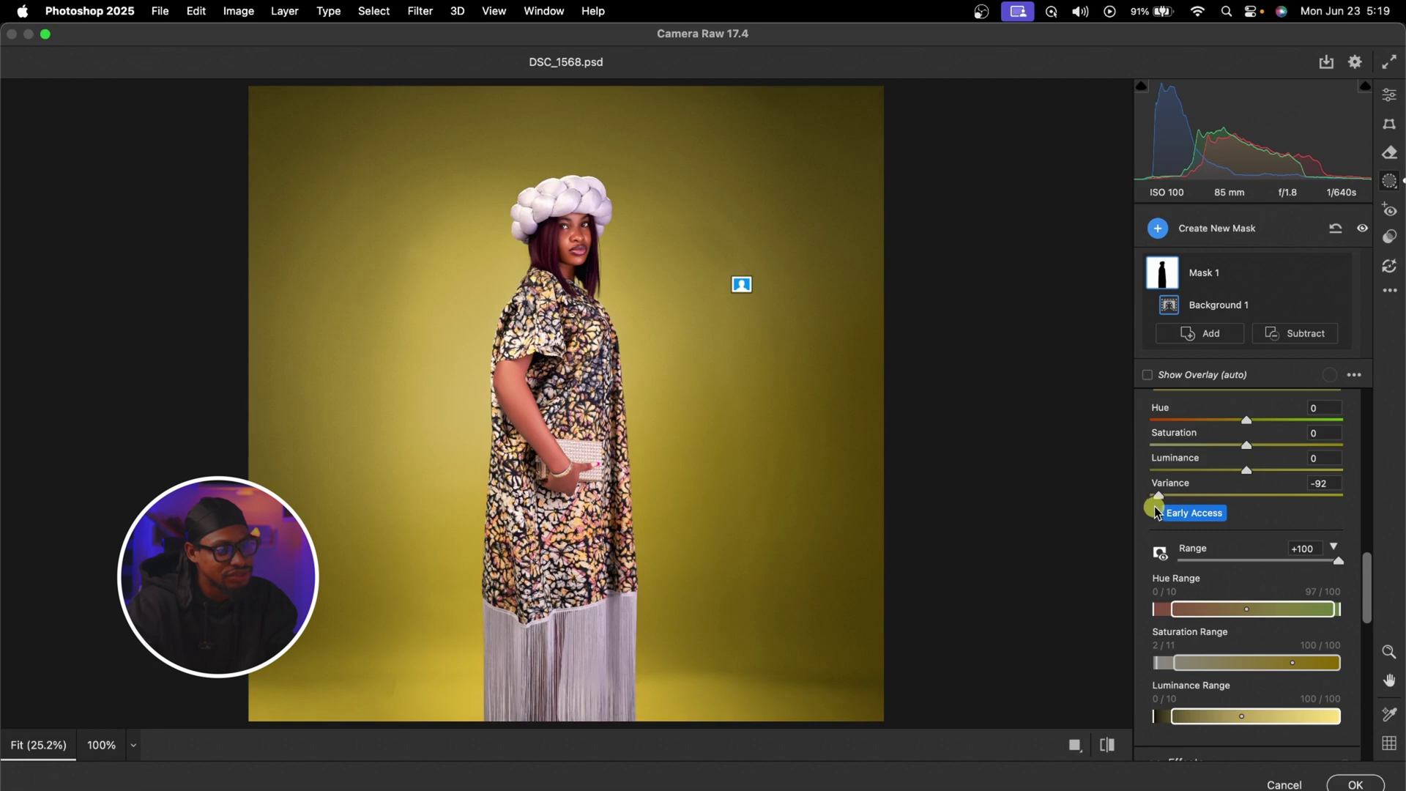
key(Delete)
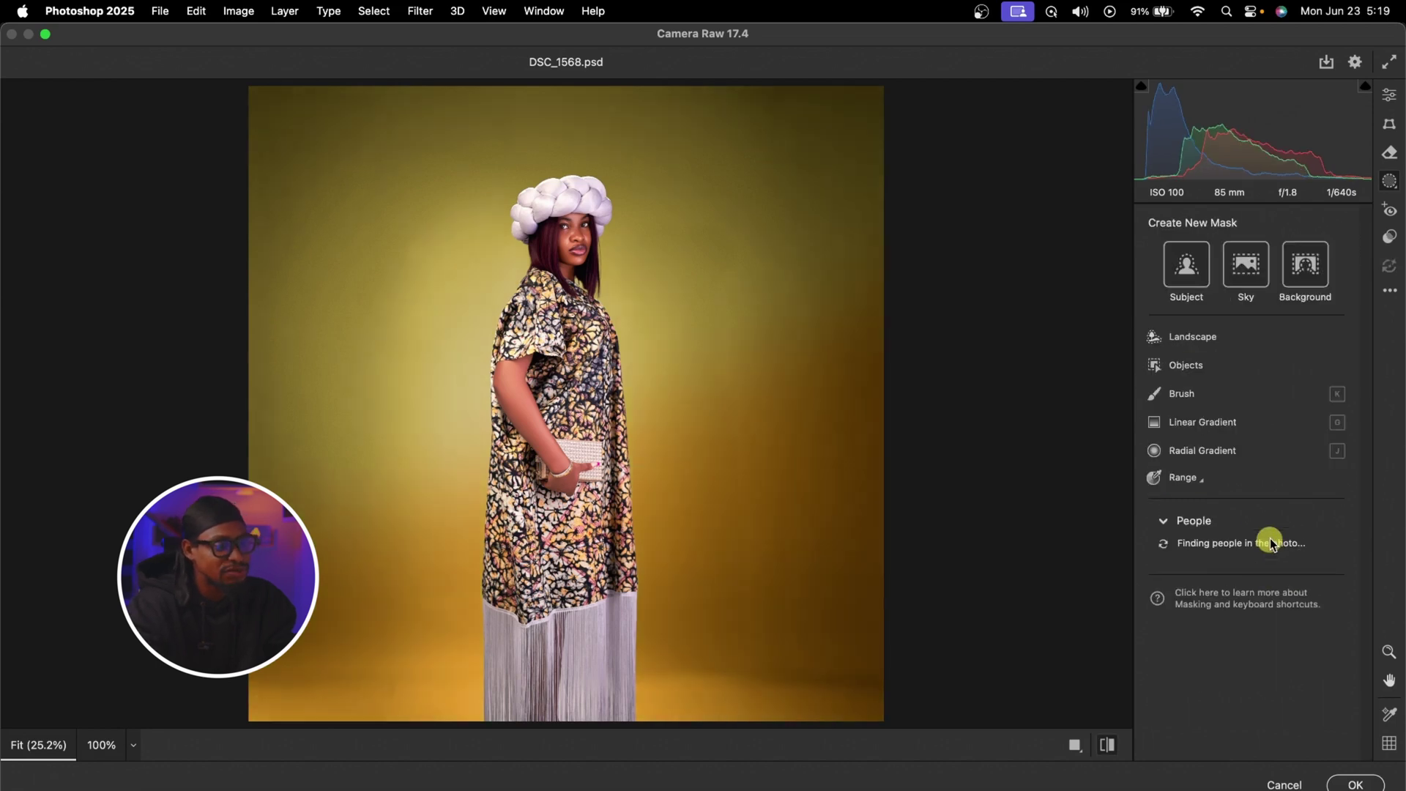
Step: Restore the deleted backdrop mask and try the Luminance and Hue shifts on the sampled colour
key(super+z)
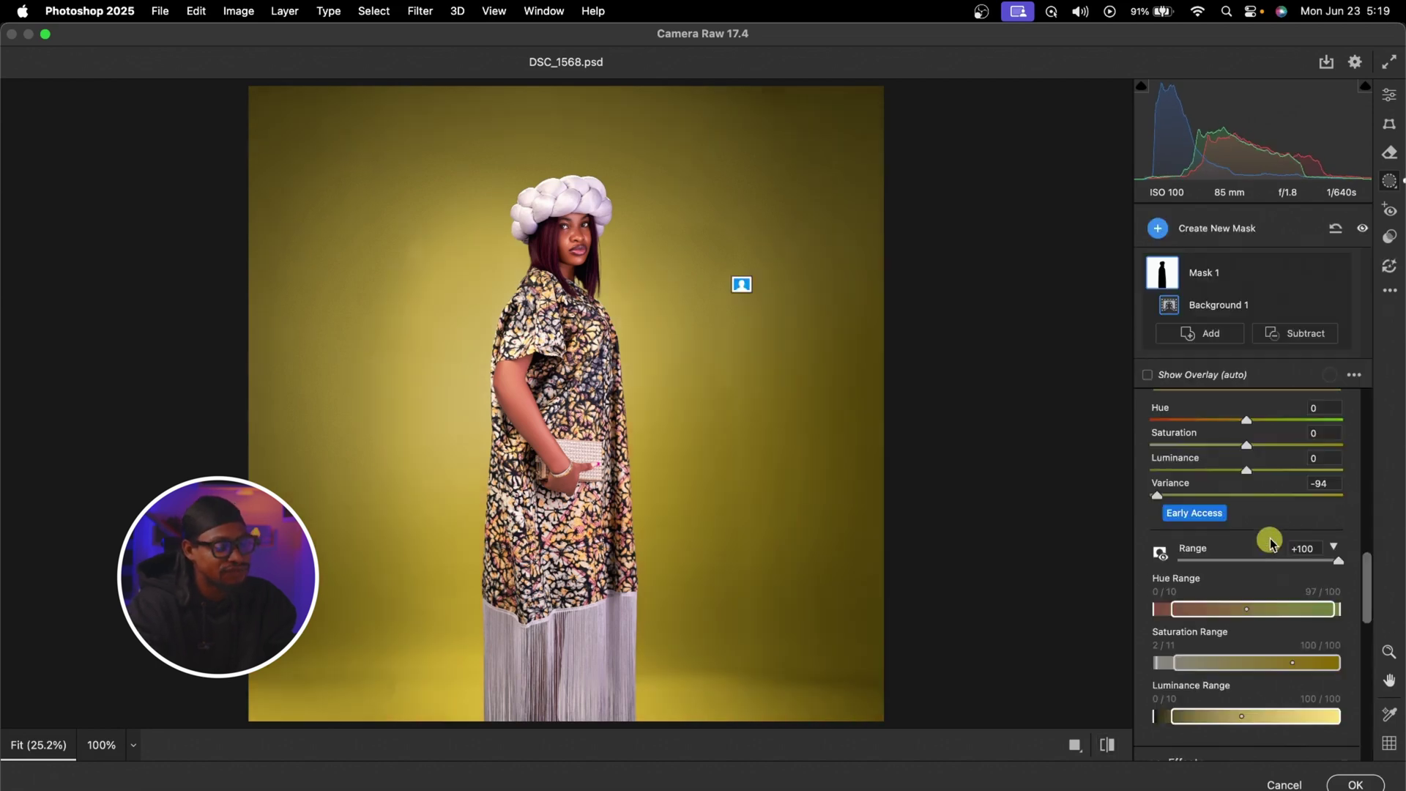
mouse_move(1246, 472)
mouse_down()
mouse_move(1217, 472)
mouse_move(1277, 472)
mouse_move(1238, 475)
mouse_move(1260, 445)
mouse_move(1241, 450)
mouse_up()
double_click(1241, 472)
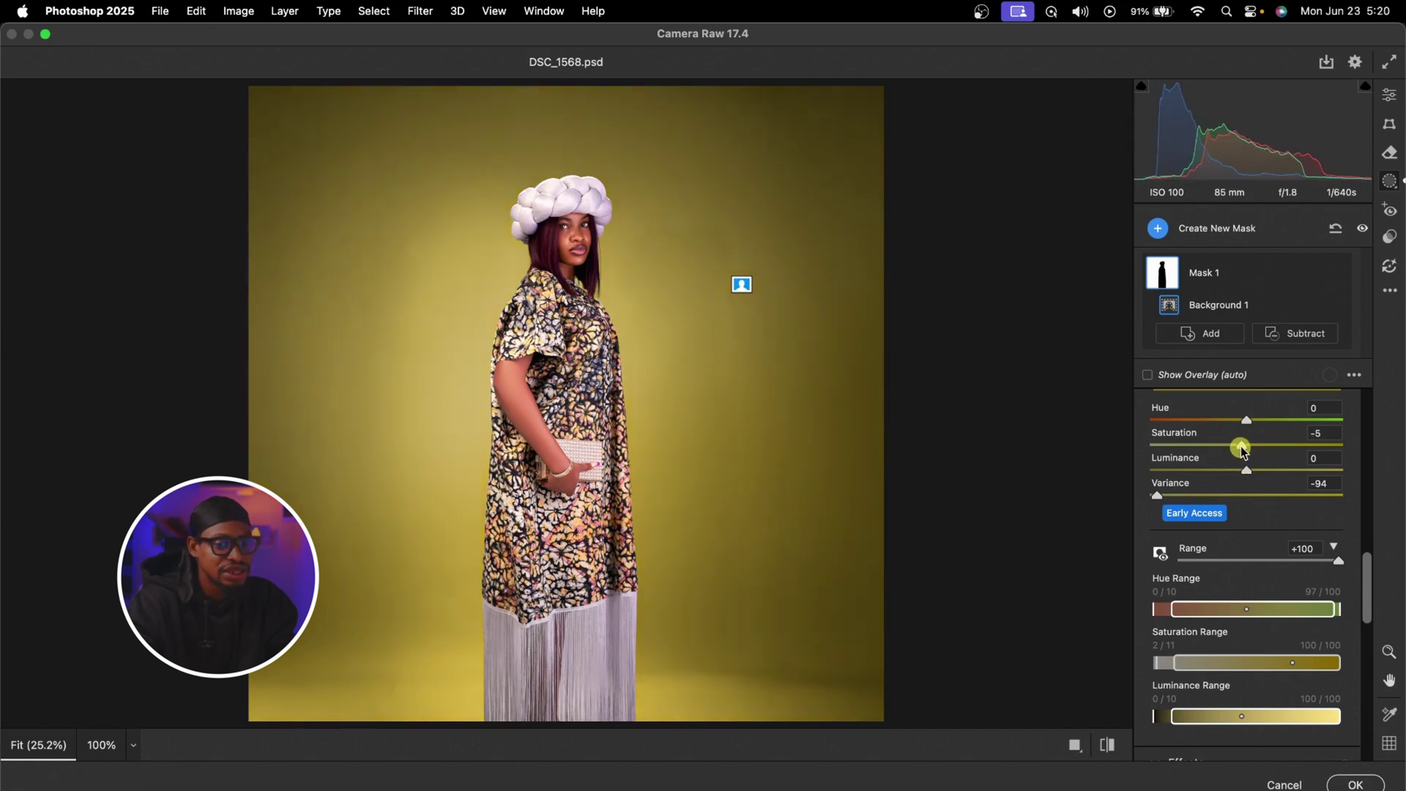
click(1245, 429)
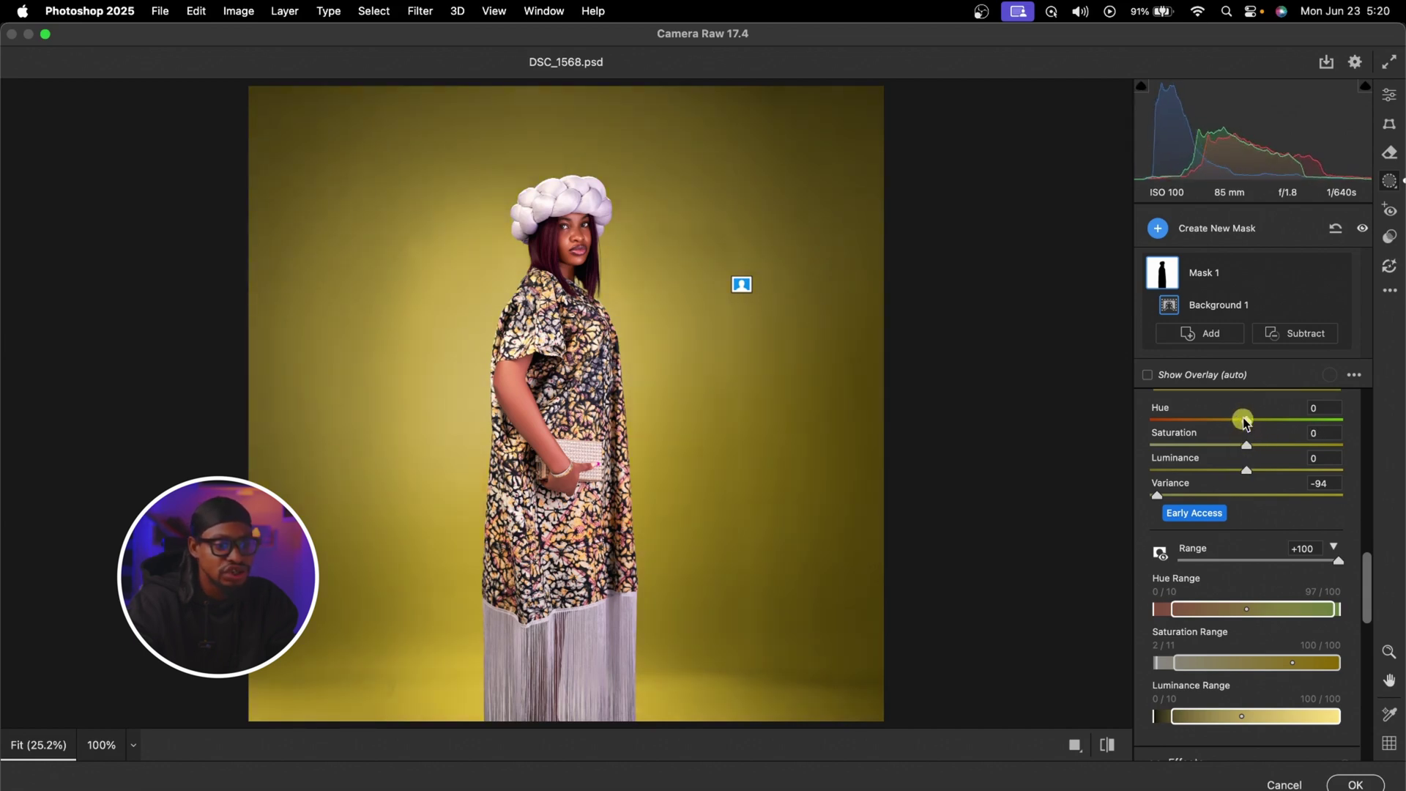
drag(1178, 427, 1253, 432)
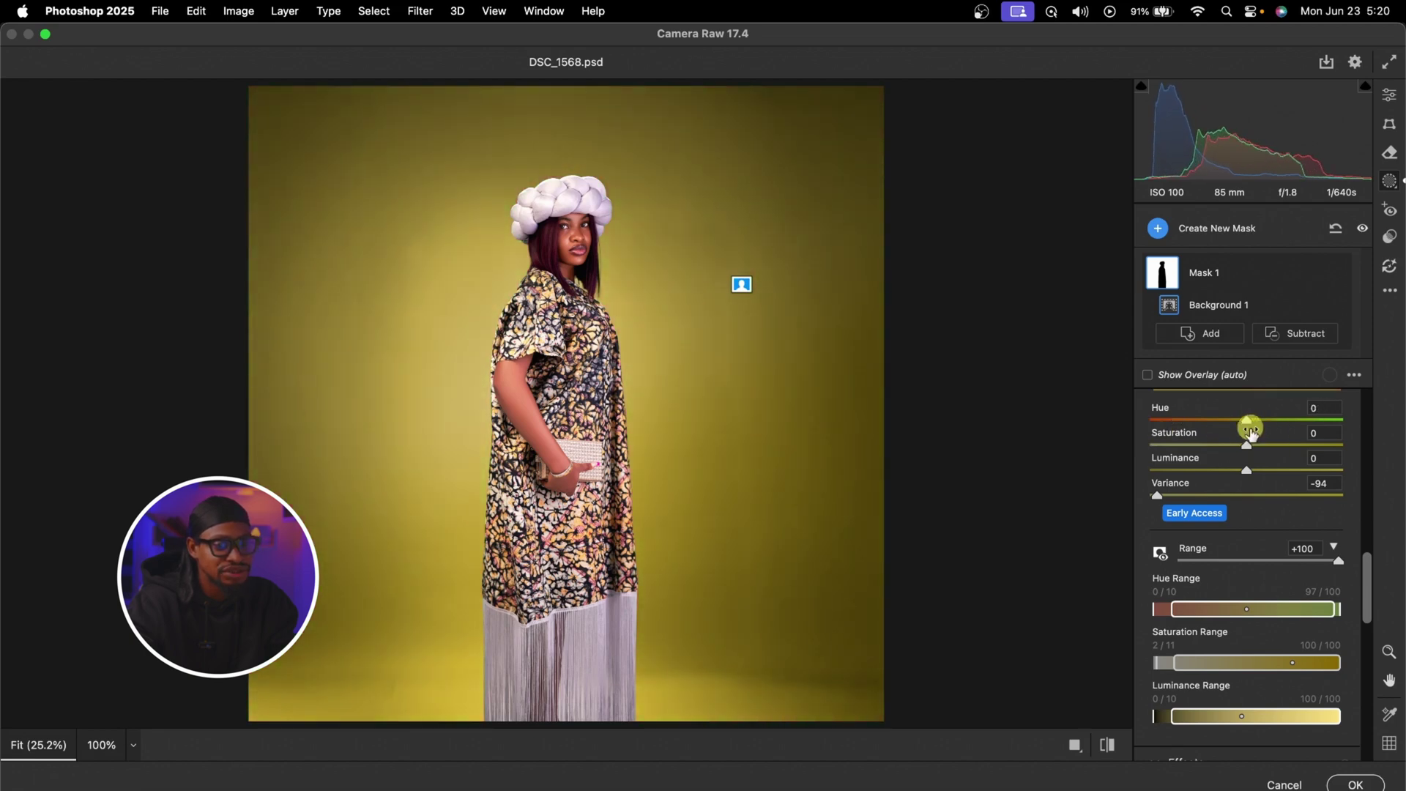
click(1246, 471)
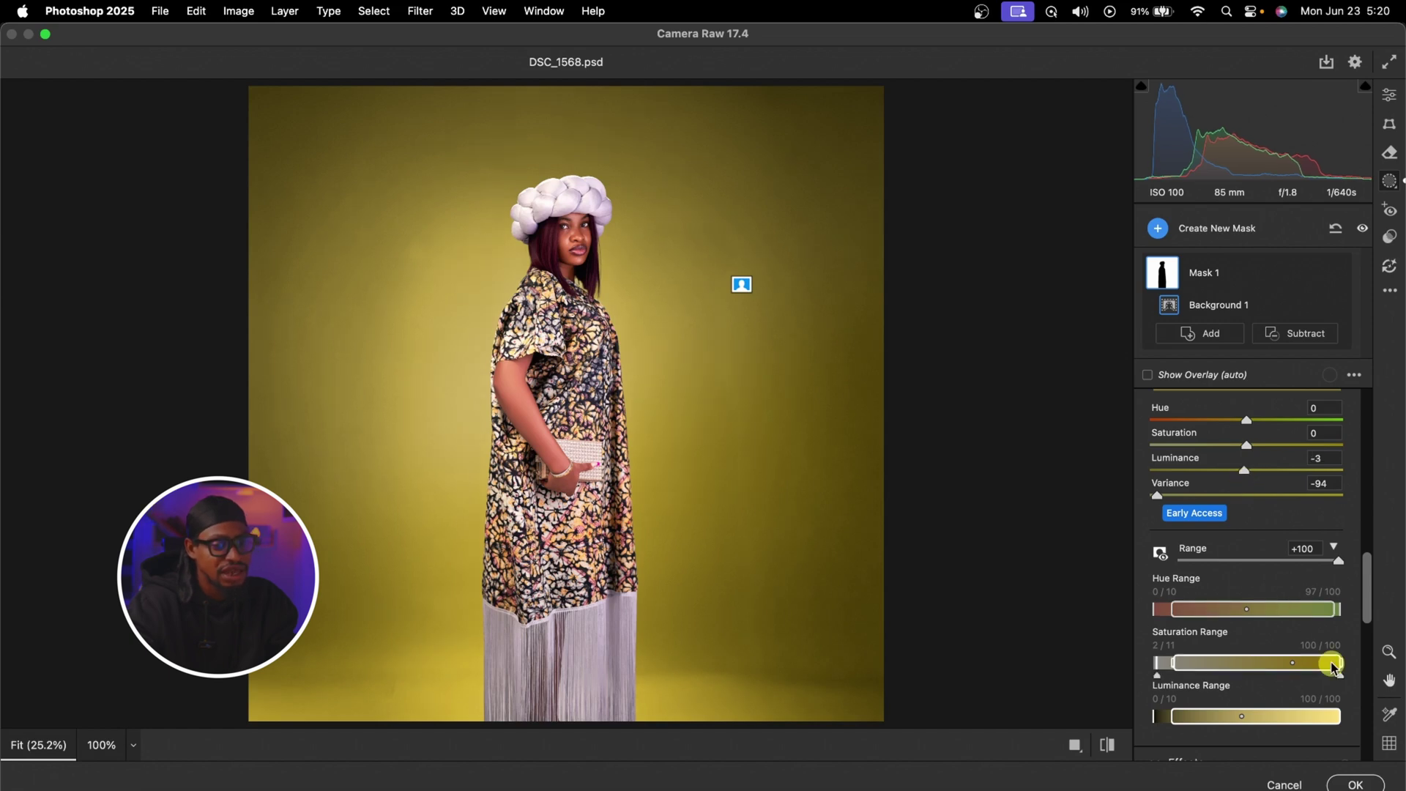
Step: Apply the Camera Raw edit to Layer 11 and compare it with the original by toggling visibility
click(1356, 784)
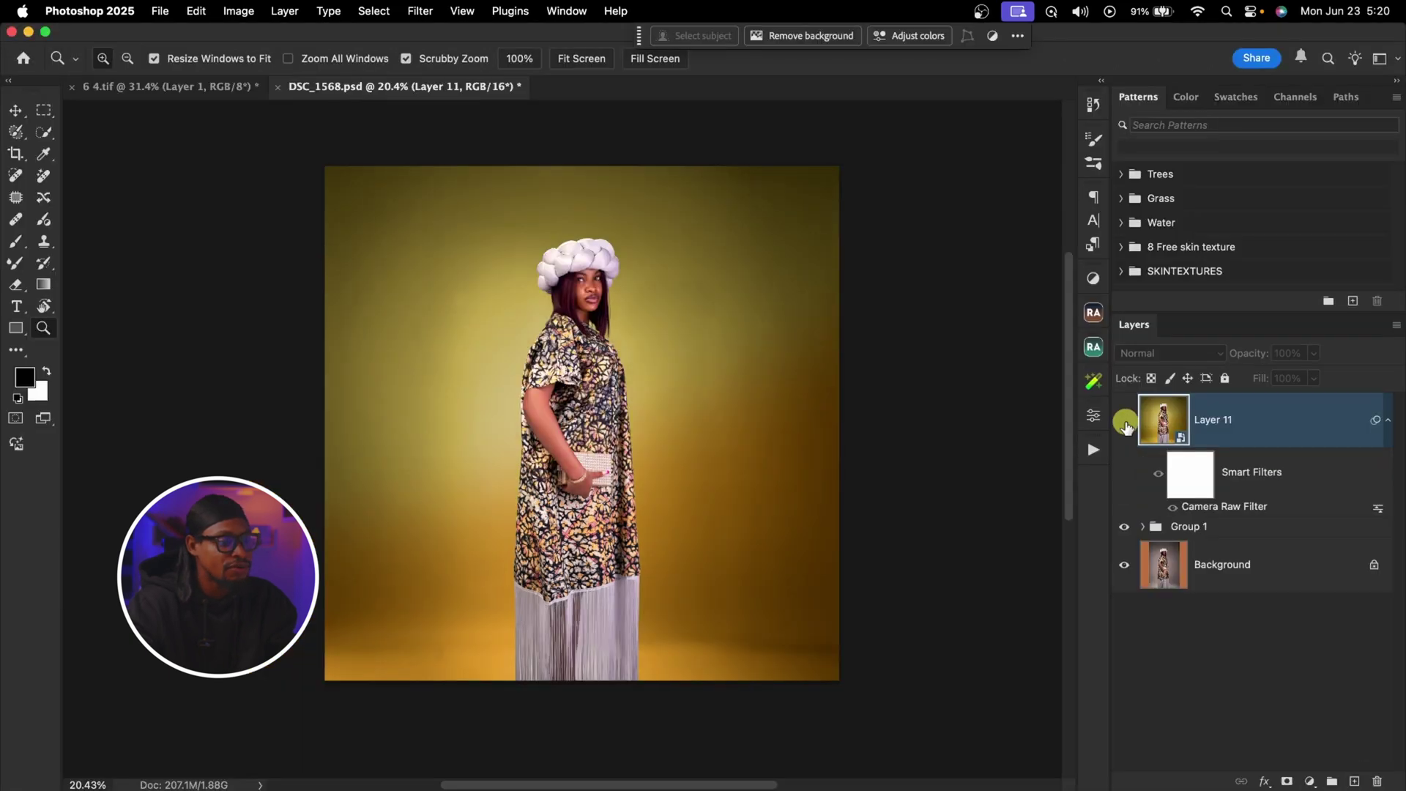
click(1124, 423)
click(1125, 423)
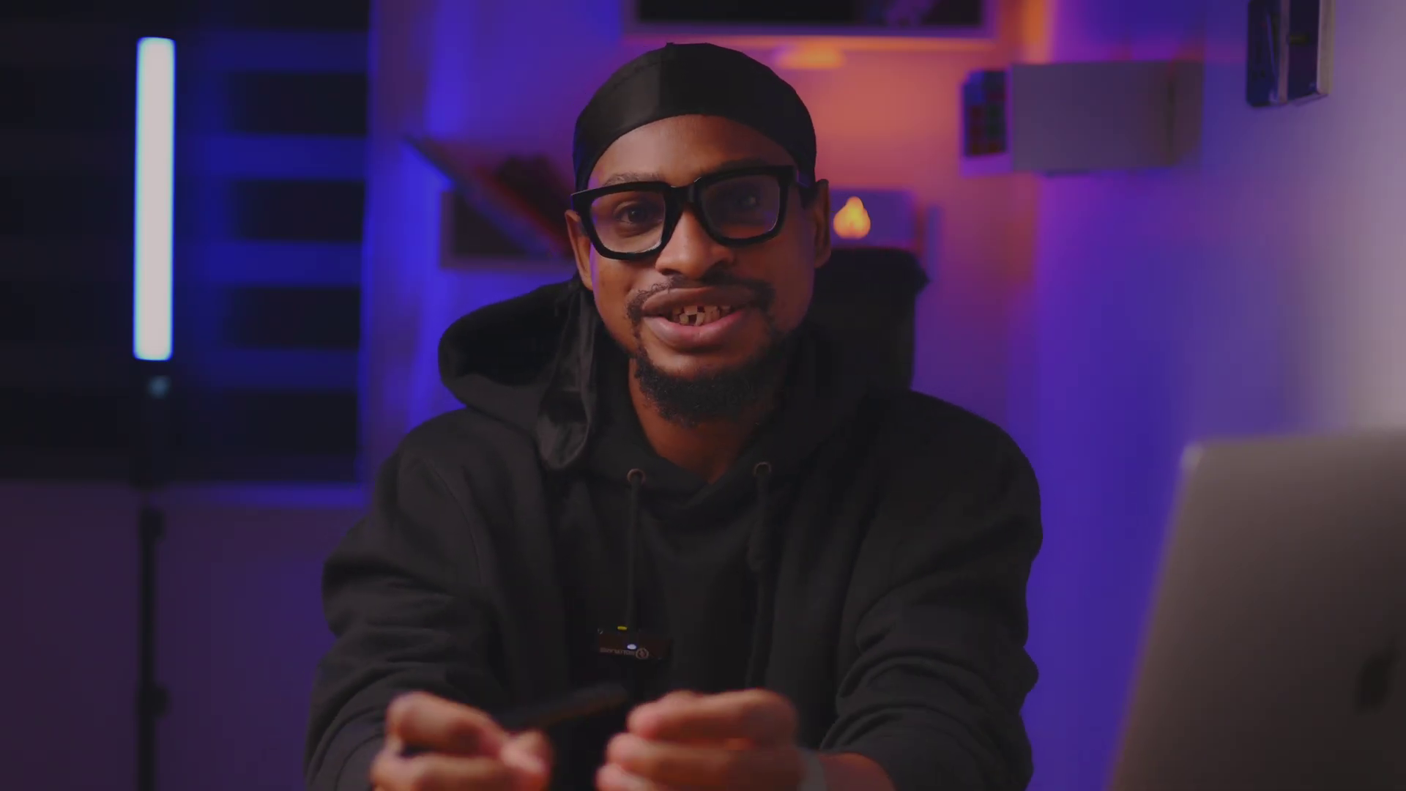